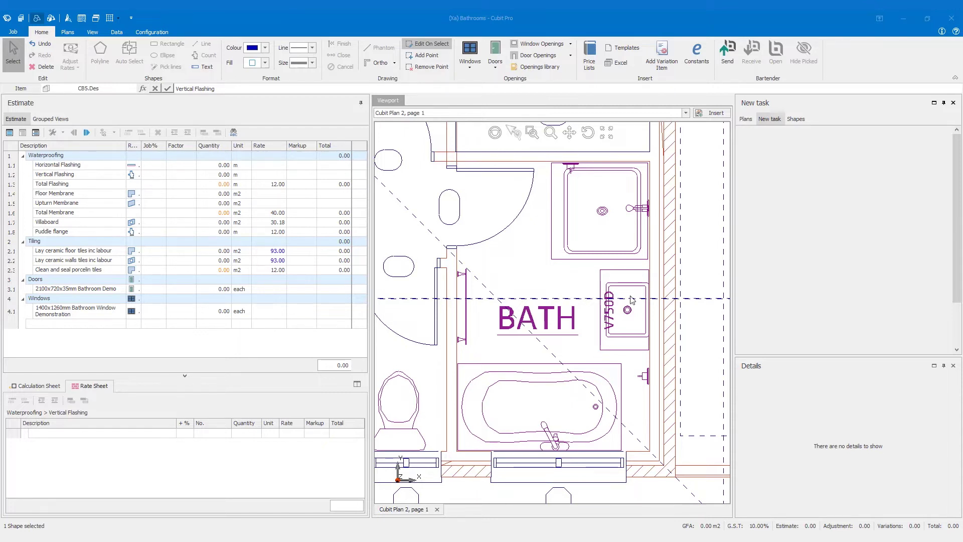
Hide the "Outlines : 0.28pt : Purple" layer of Cubit Plan 2, page 1.
left_click(744, 120)
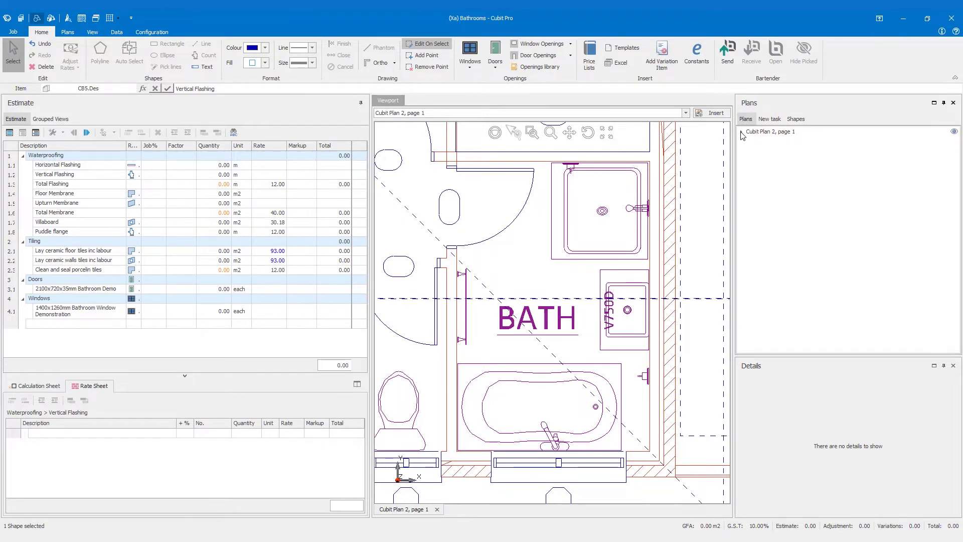
left_click(742, 133)
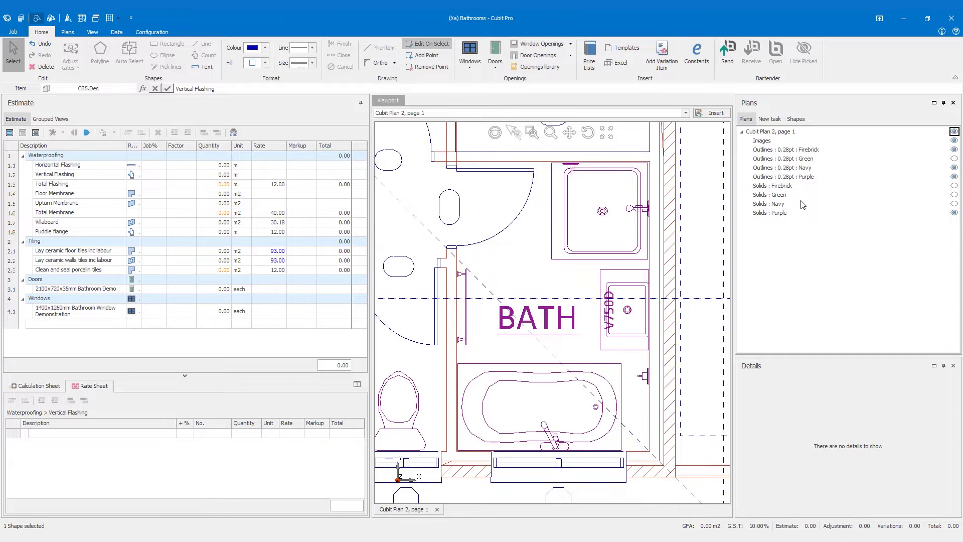
left_click(954, 178)
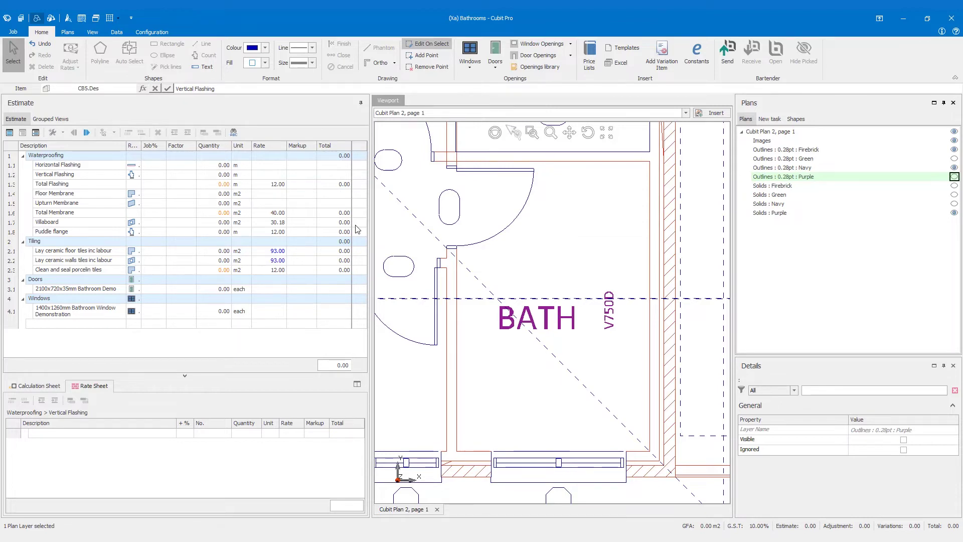
Auto-select the BATH room outline as Bathroom Perimeter for Horizontal Flashing, and show the "Outlines : 0.28pt : Purple" layer again.
left_click(109, 167)
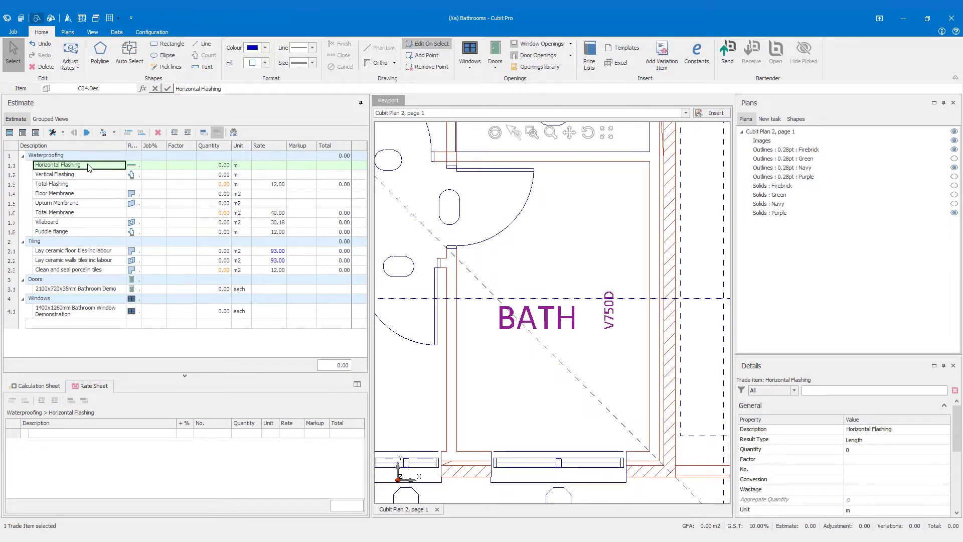
left_click(129, 64)
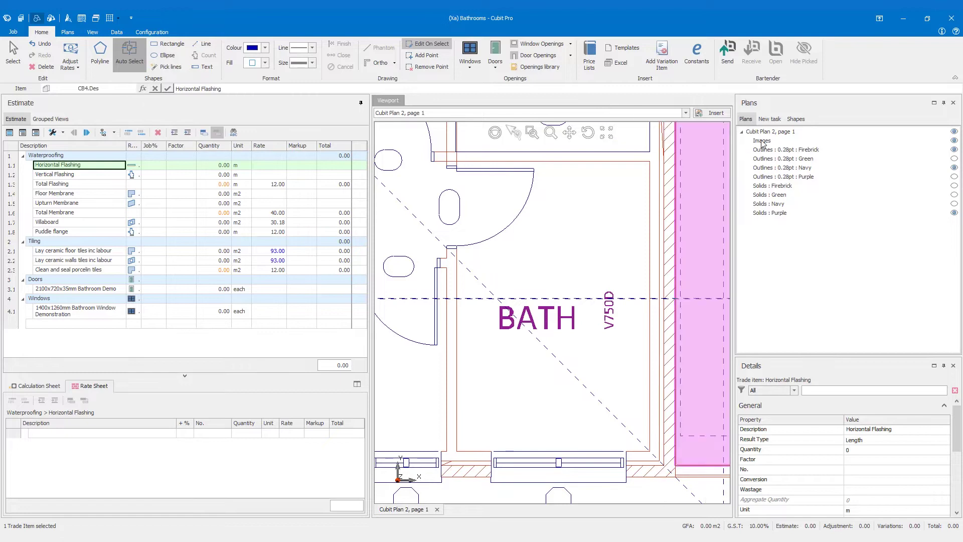
left_click(767, 120)
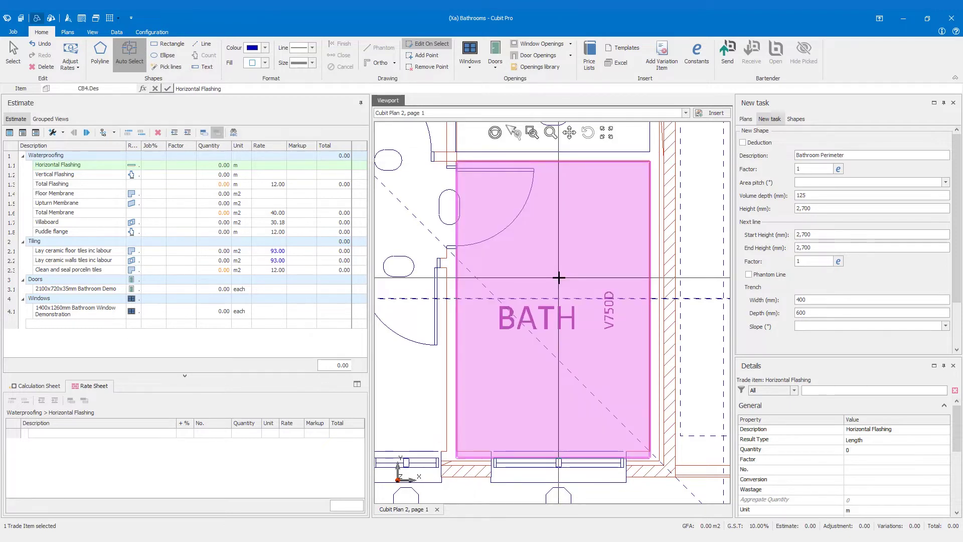
left_click(559, 277)
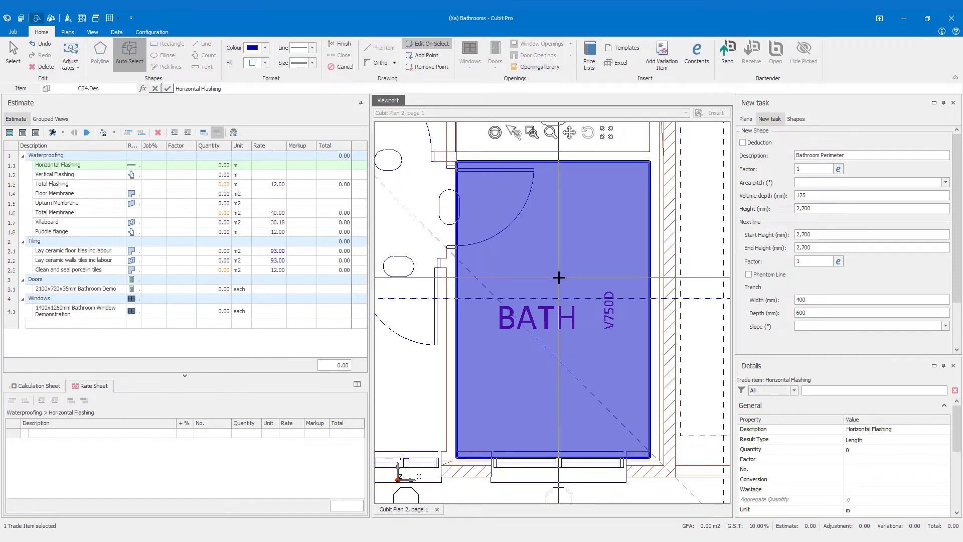
right_click(558, 277)
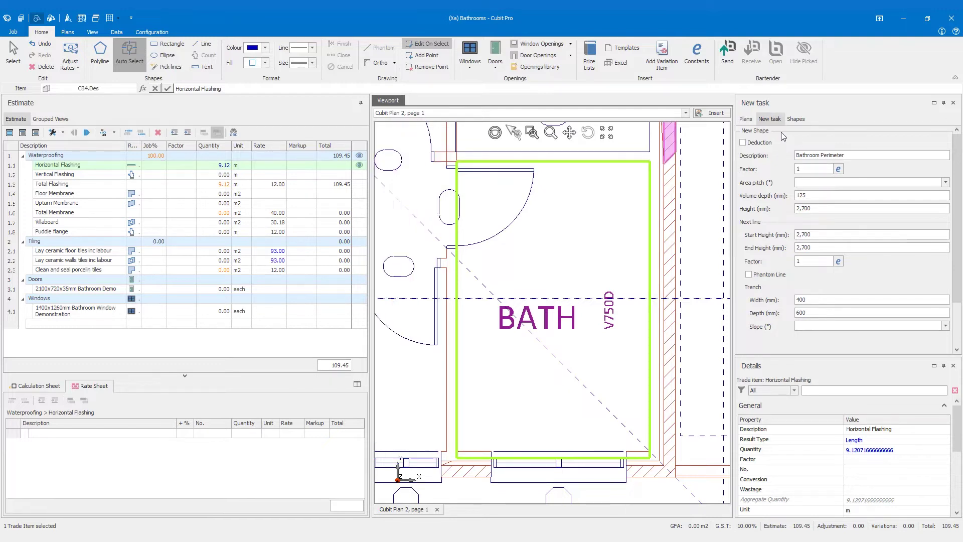
left_click(747, 120)
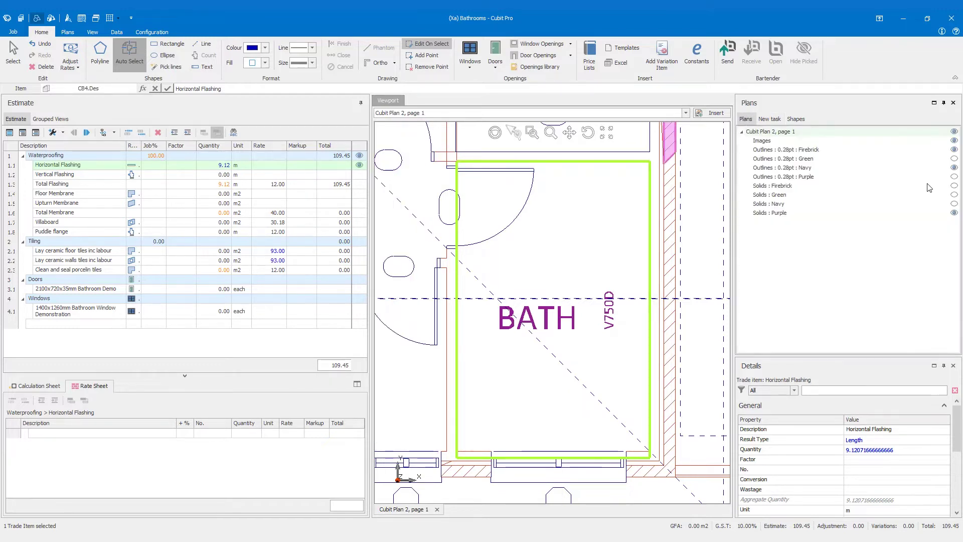
left_click(954, 176)
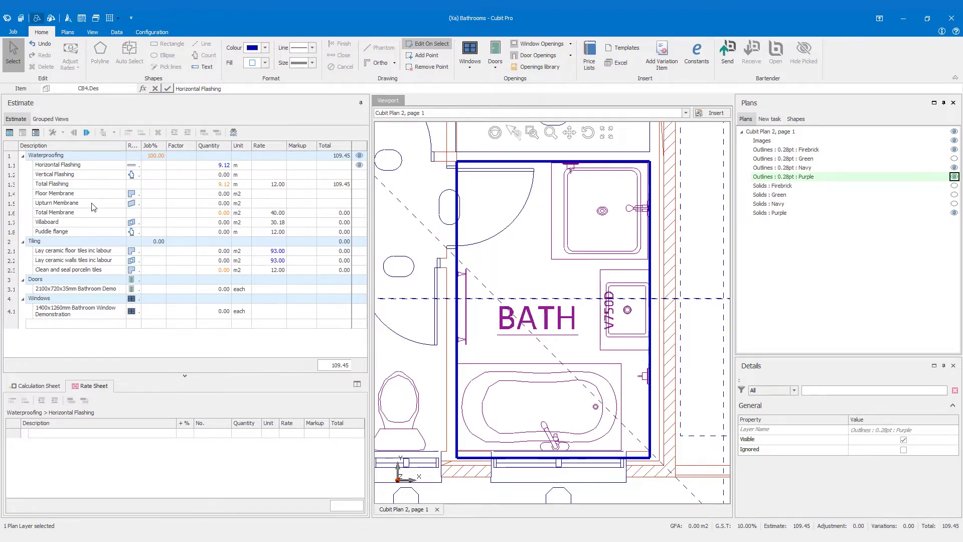
Count Vertical Flashing at the bathroom's upper-right and lower-left corners, described as Vertical Flashing with factor 2.7, and check the Total Flashing formula.
left_click(56, 176)
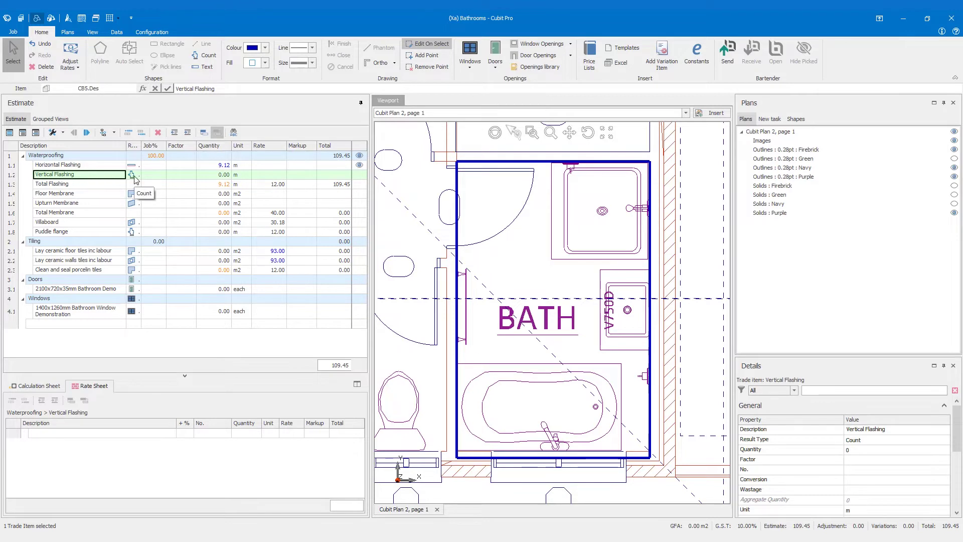
left_click(205, 57)
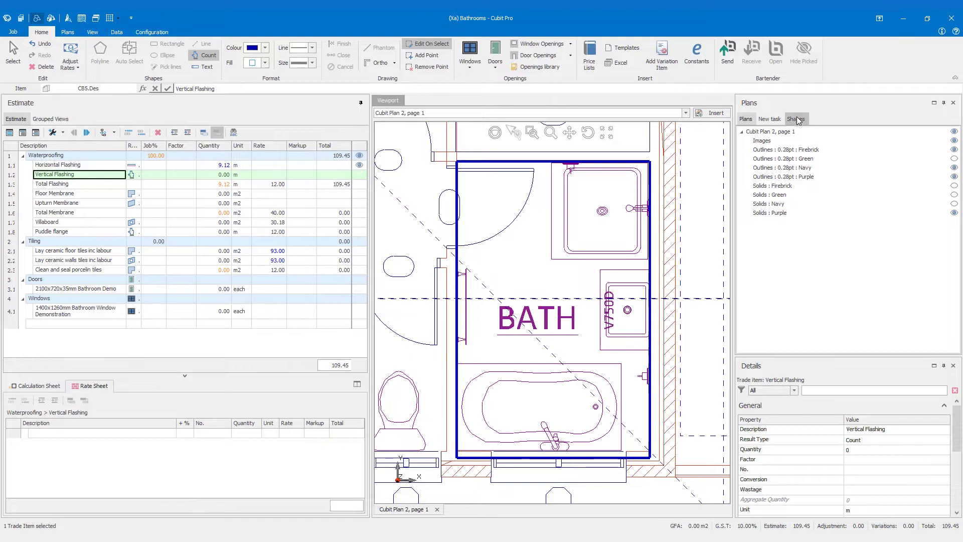
left_click(770, 119)
left_click_drag(856, 154, 777, 158)
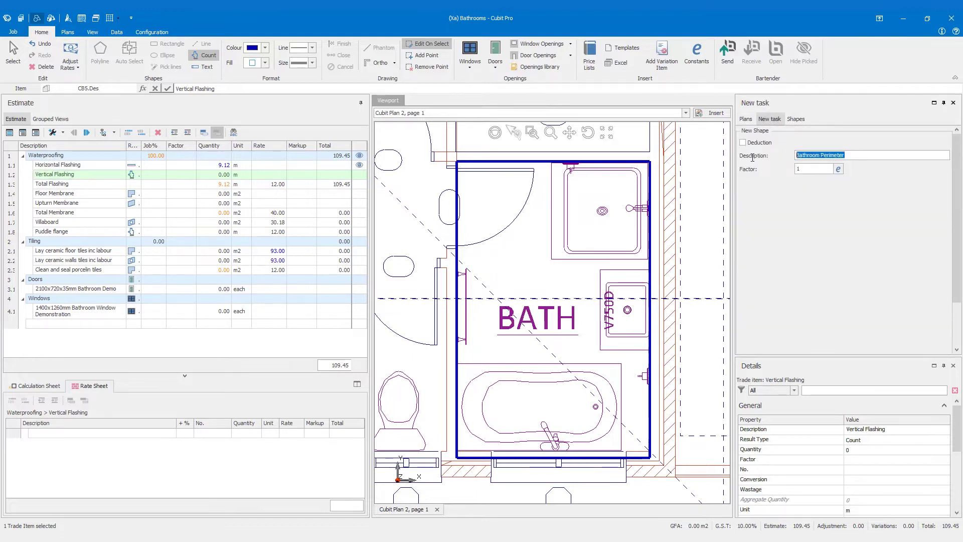
type("Vertical Flashing")
double_click(802, 169)
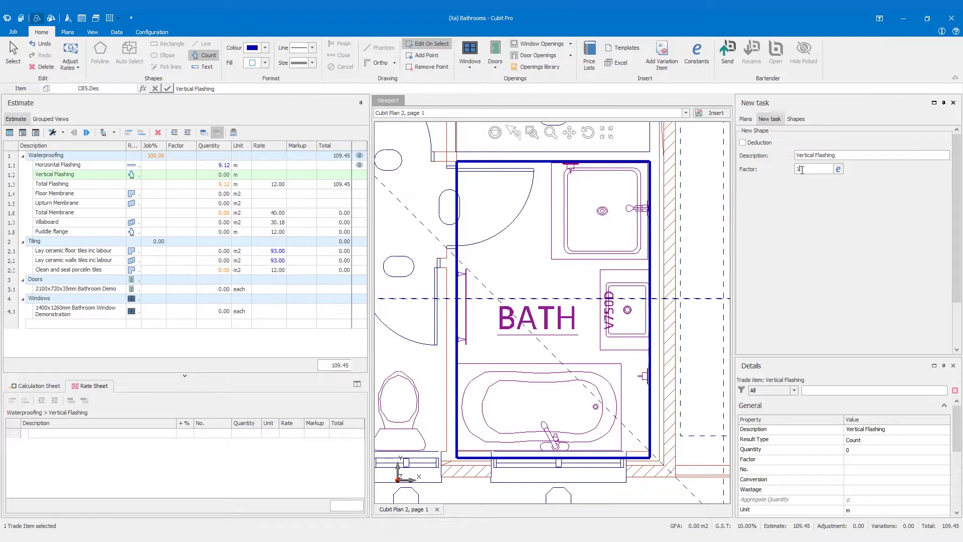
type("2.7")
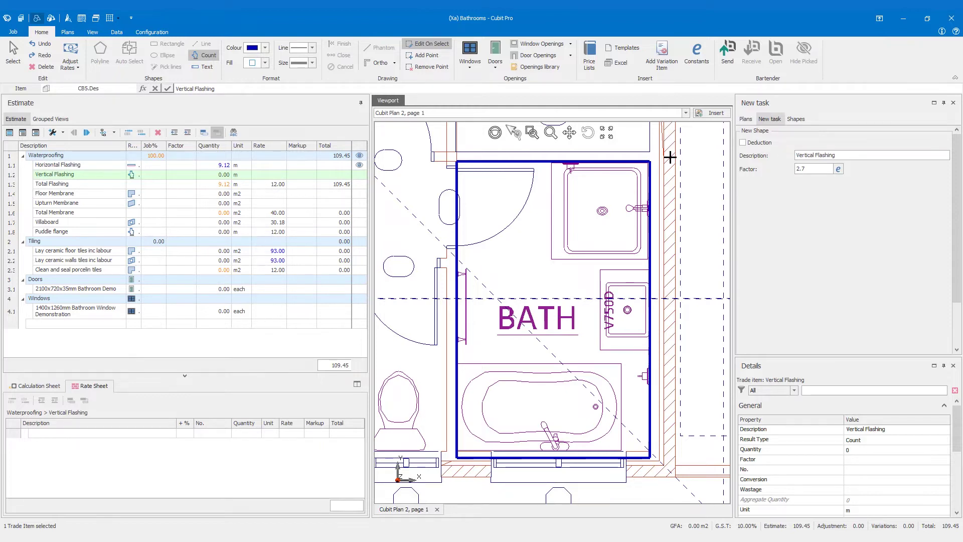
left_click(649, 162)
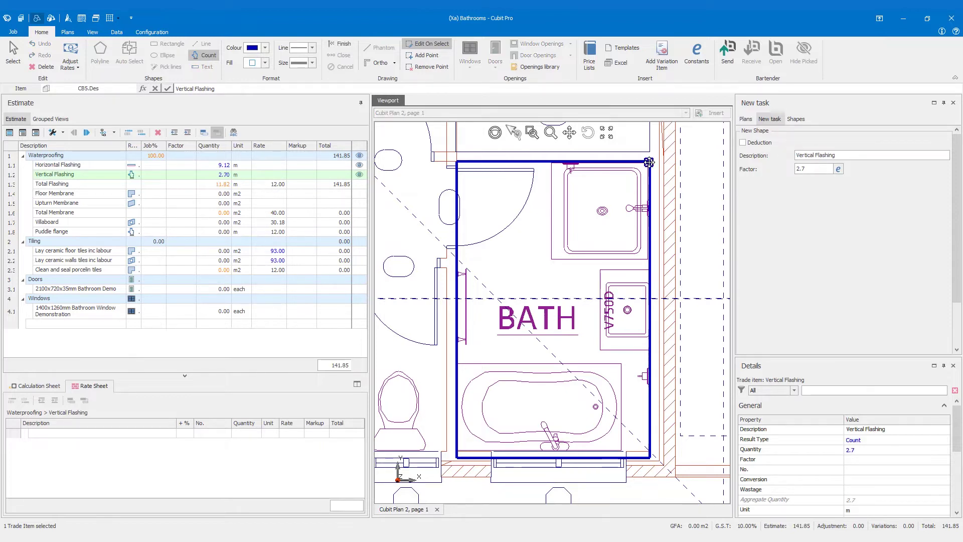
left_click(456, 457)
left_click(221, 185)
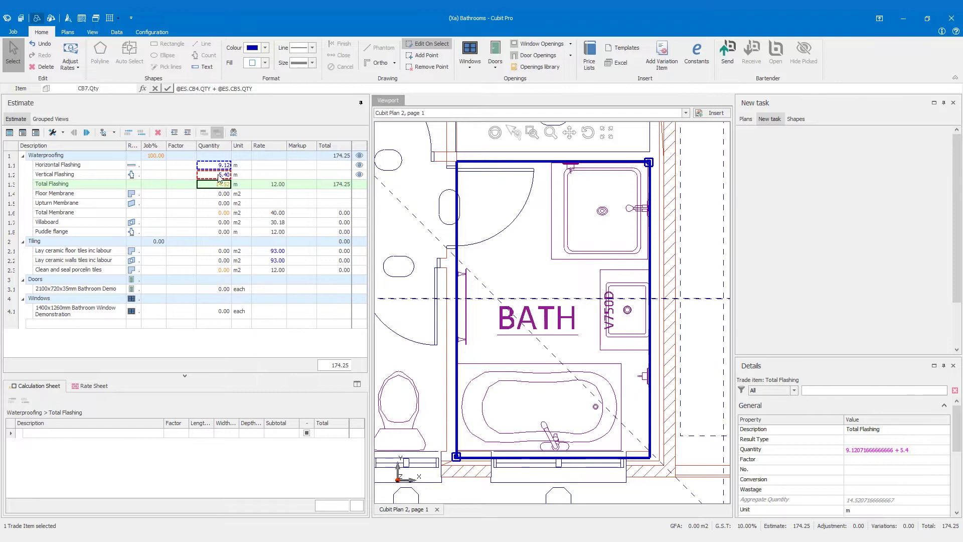
Apply the existing Bathroom Perimeter shape from the plan to the Floor Membrane item.
left_click(78, 195)
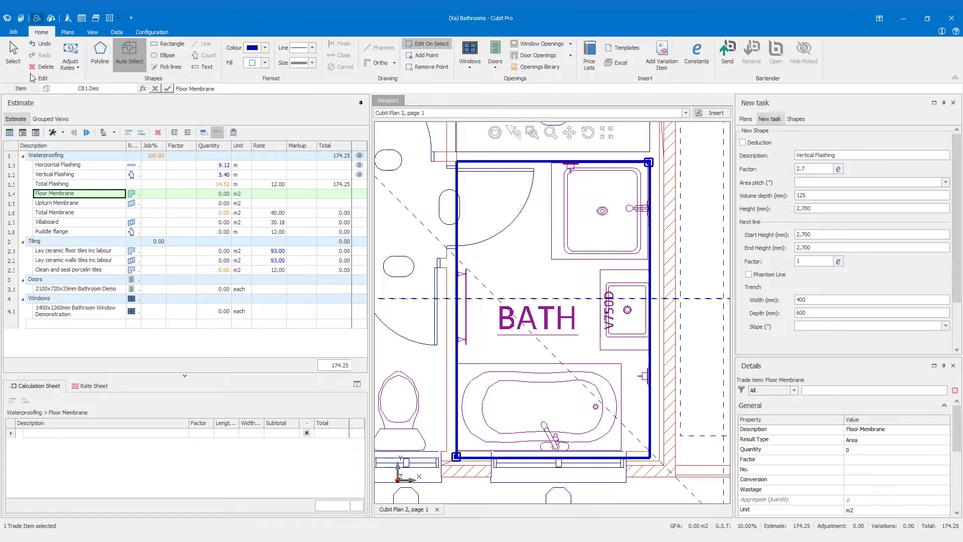
key("Escape")
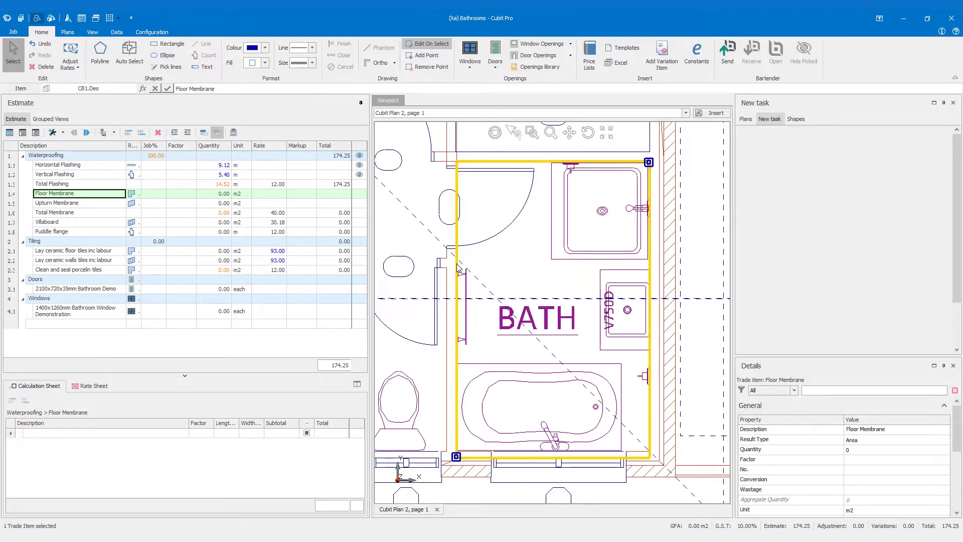
left_click_drag(458, 269, 187, 201)
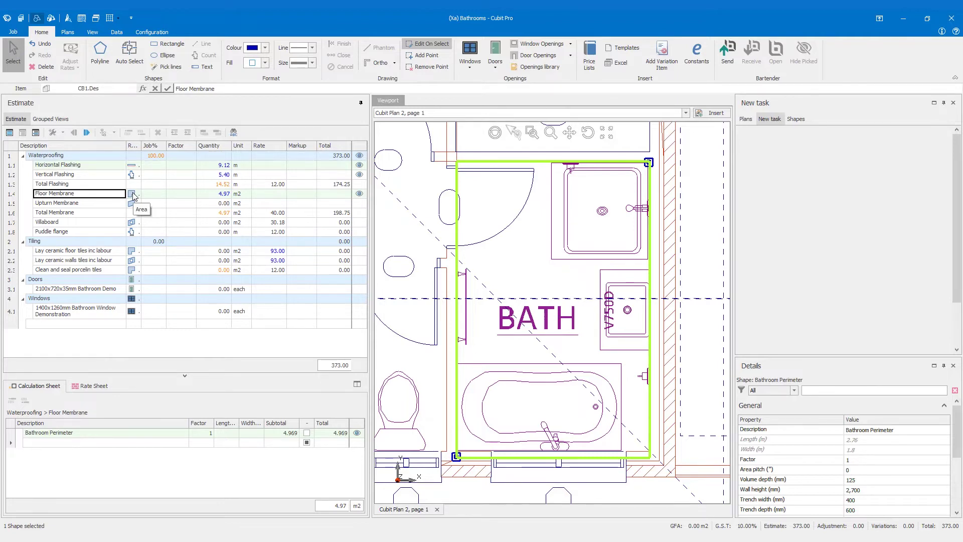
Apply the Bathroom Perimeter shape to Upturn Membrane, and check its calculation entry and the Total Membrane formula.
left_click(83, 206)
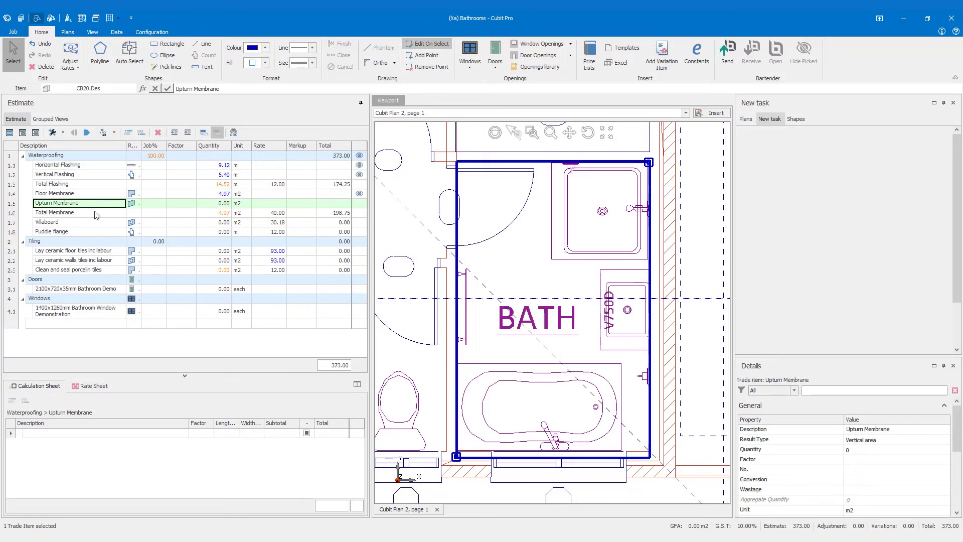
left_click_drag(458, 233, 192, 206)
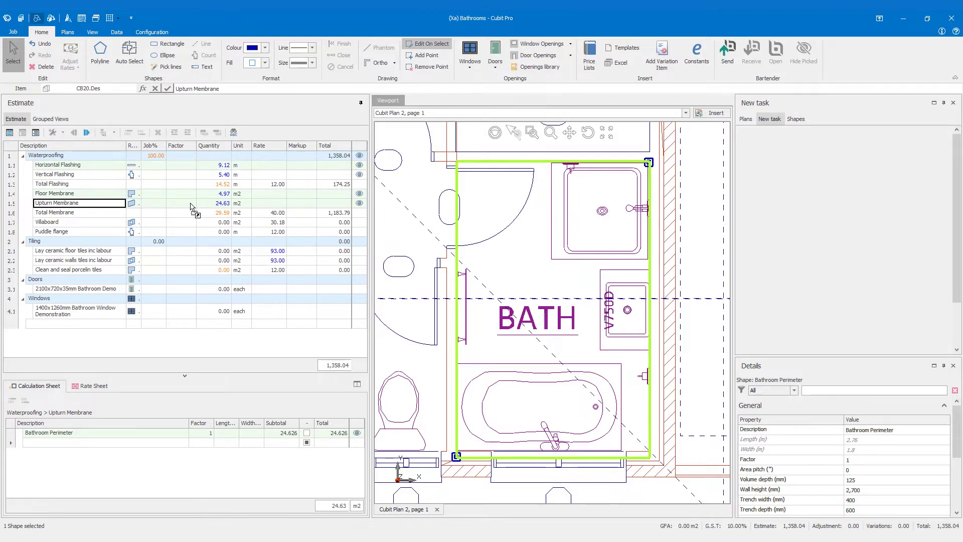
left_click(222, 203)
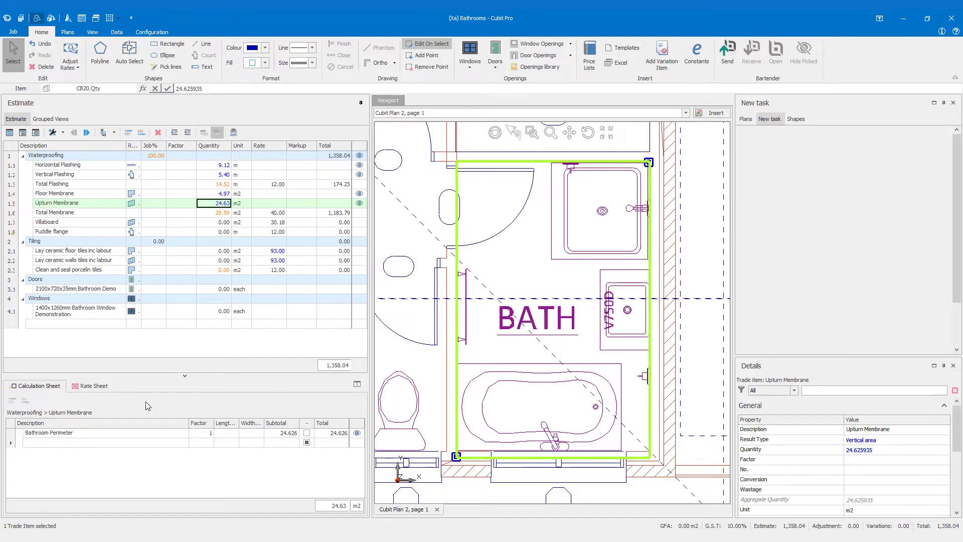
left_click(138, 435)
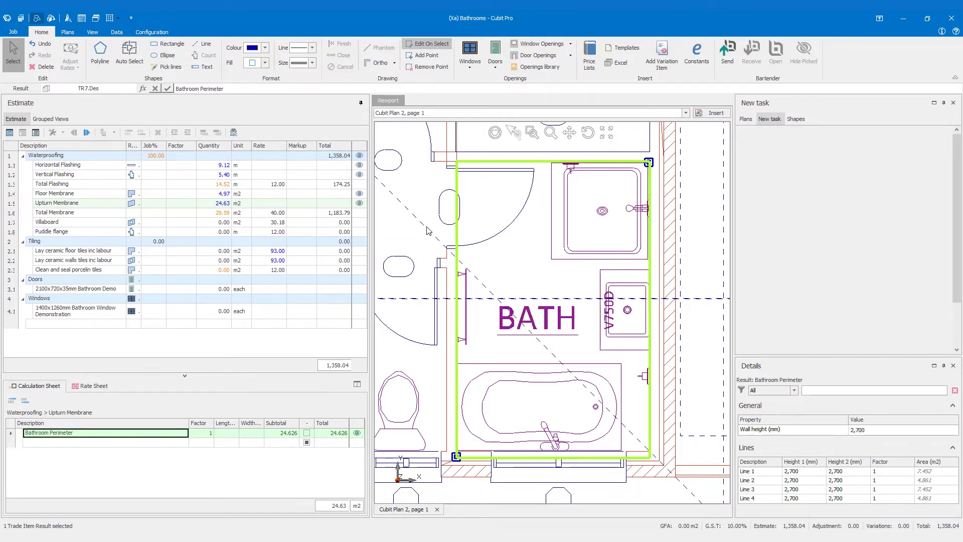
left_click(223, 215)
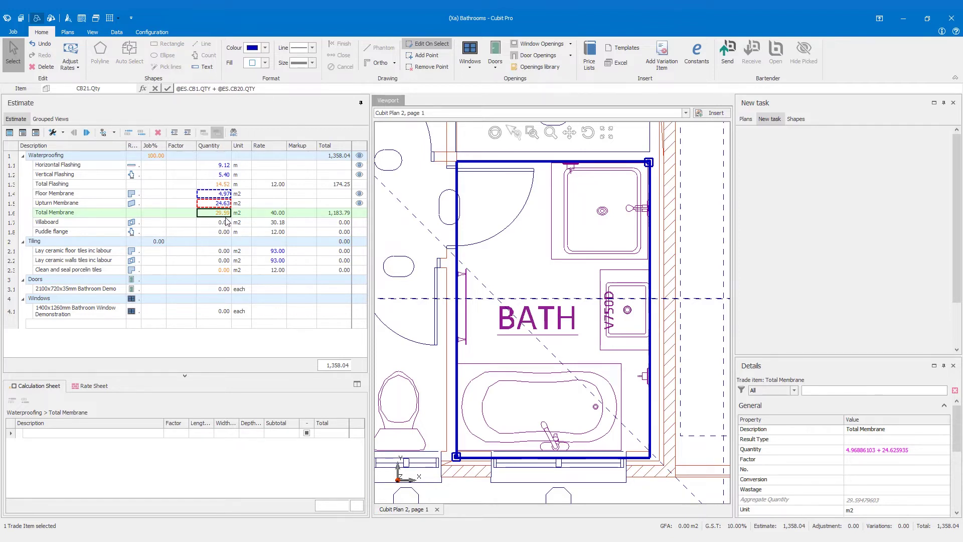
Reuse the Bathroom Perimeter shape for the Villaboard item.
left_click(69, 224)
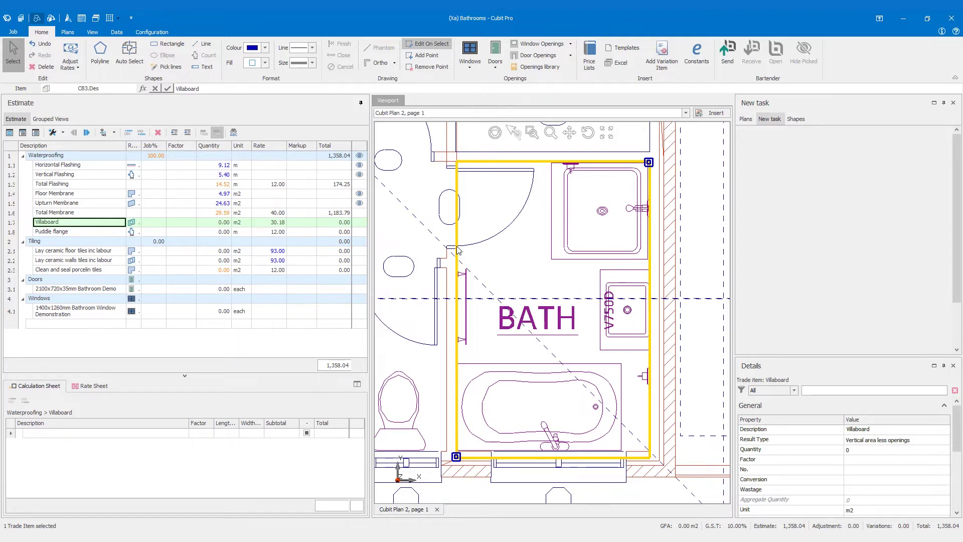
left_click_drag(458, 249, 217, 227)
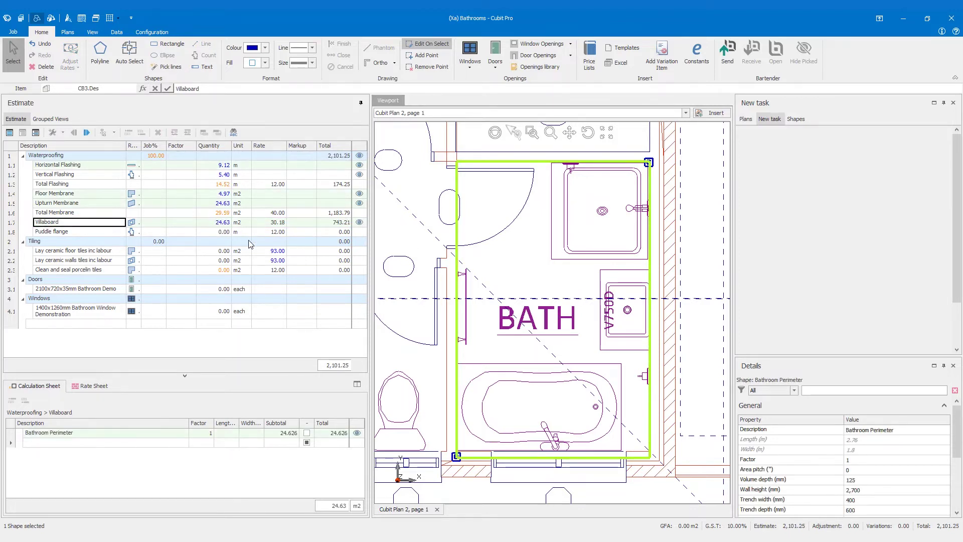
Count the shower, basin and bath drains for the Puddle flange item, described as Puddle Flange with factor 1.
left_click(92, 234)
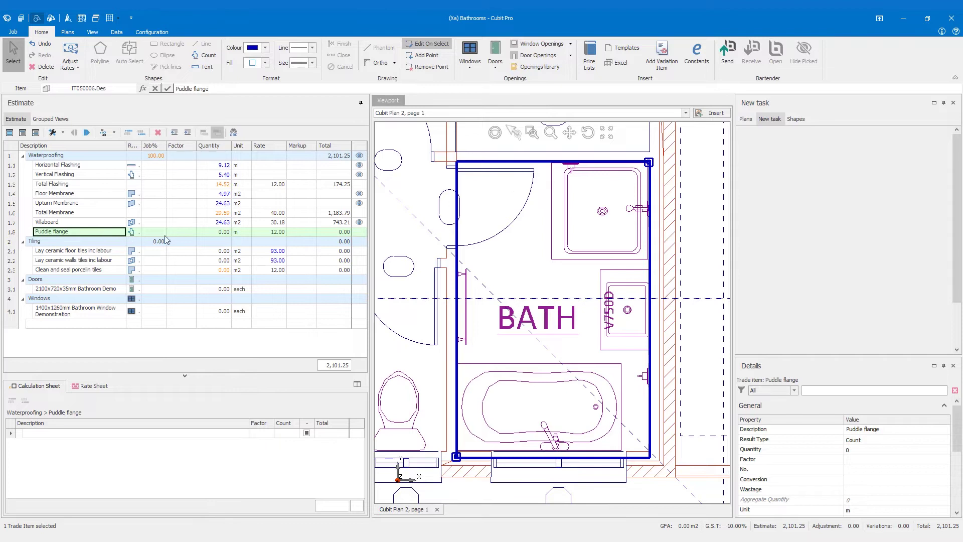
left_click(207, 59)
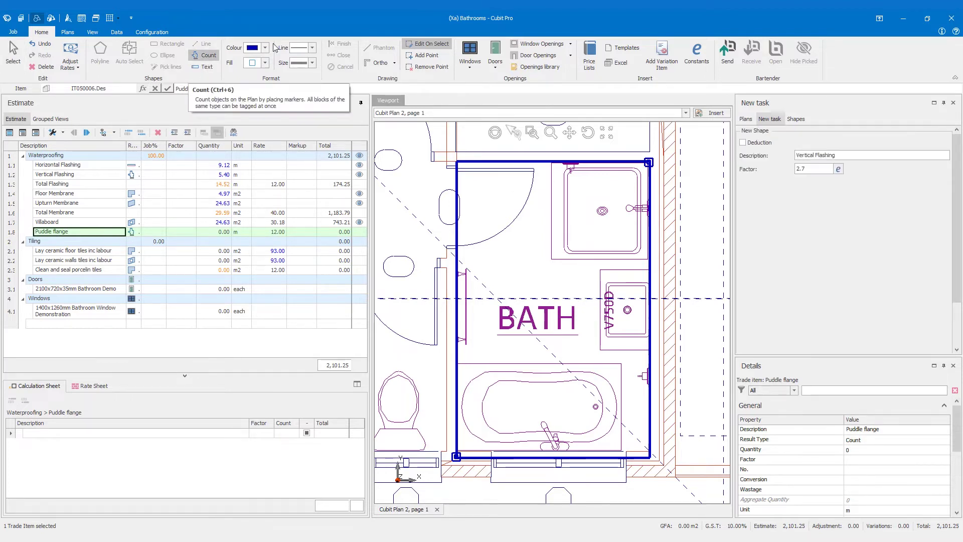
left_click(798, 155)
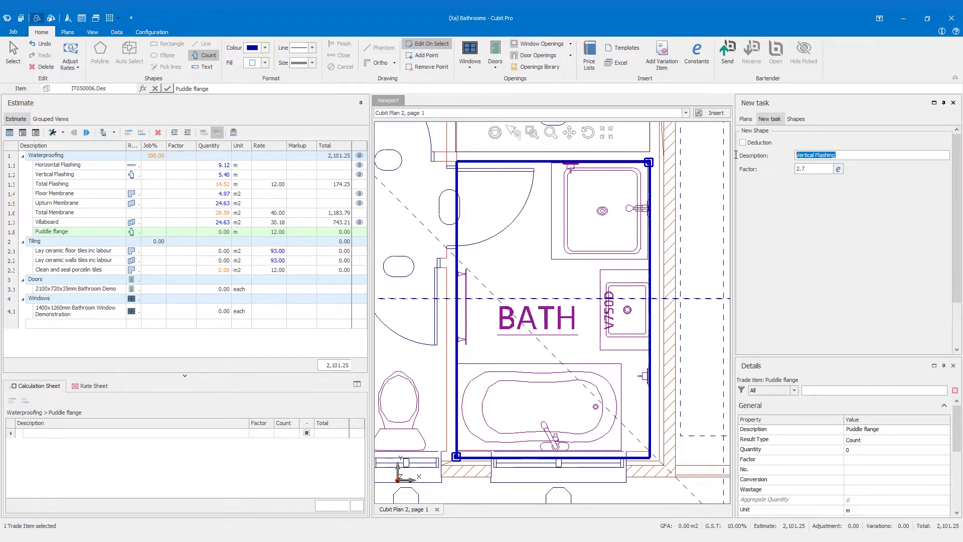
type("Puddle Flange")
key("Tab")
type("1")
left_click(602, 211)
left_click(628, 311)
left_click(596, 407)
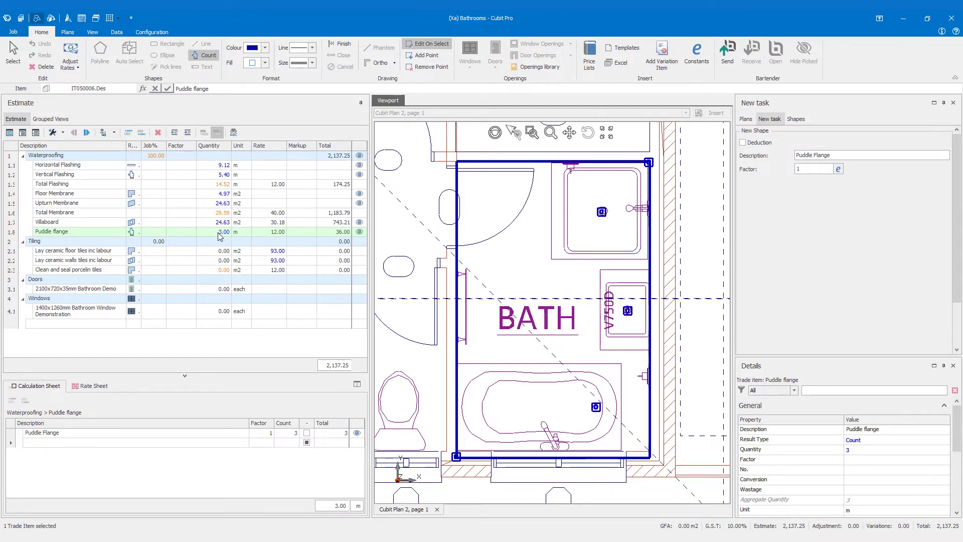
Apply the Bathroom Perimeter shape to the ceramic floor tiles and ceramic wall tiles items under Tiling.
left_click(73, 252)
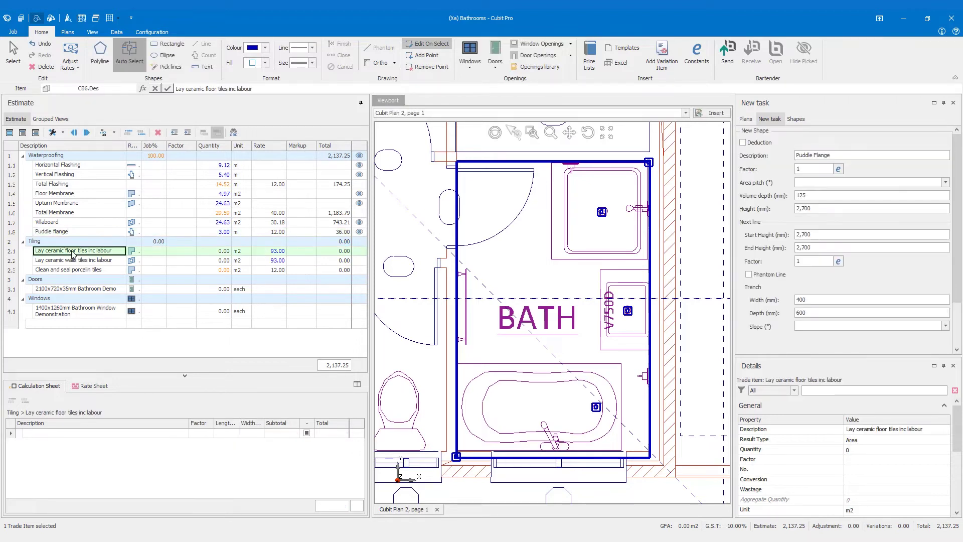
left_click(13, 53)
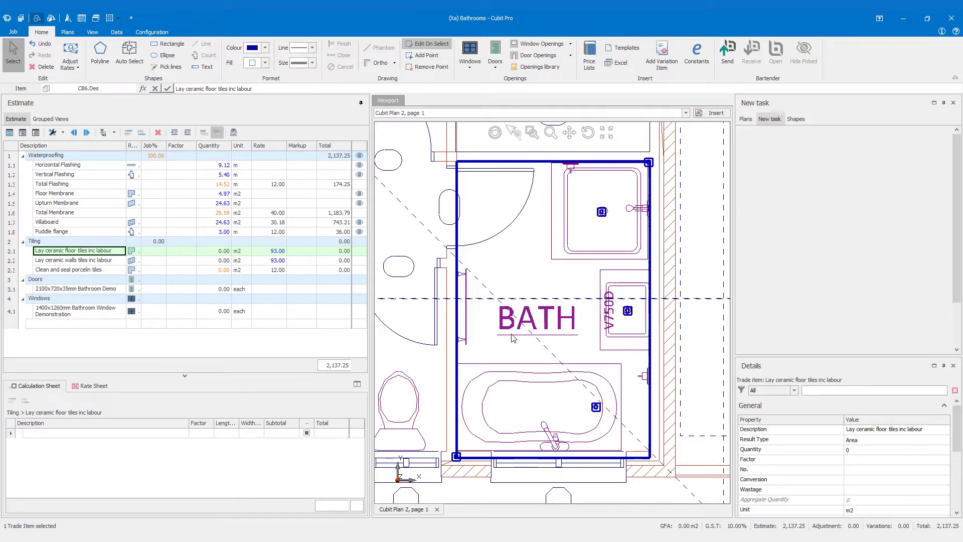
left_click_drag(458, 250, 220, 256)
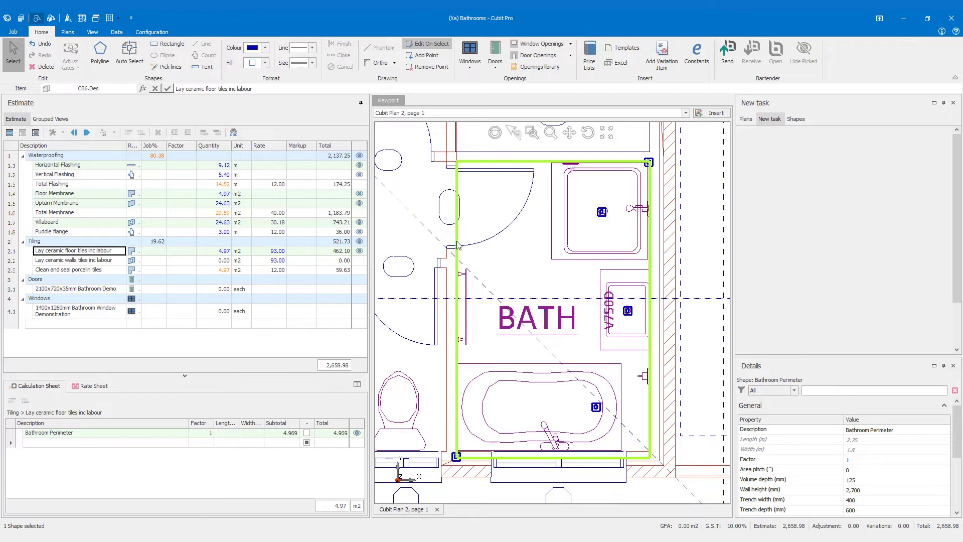
left_click_drag(457, 246, 218, 261)
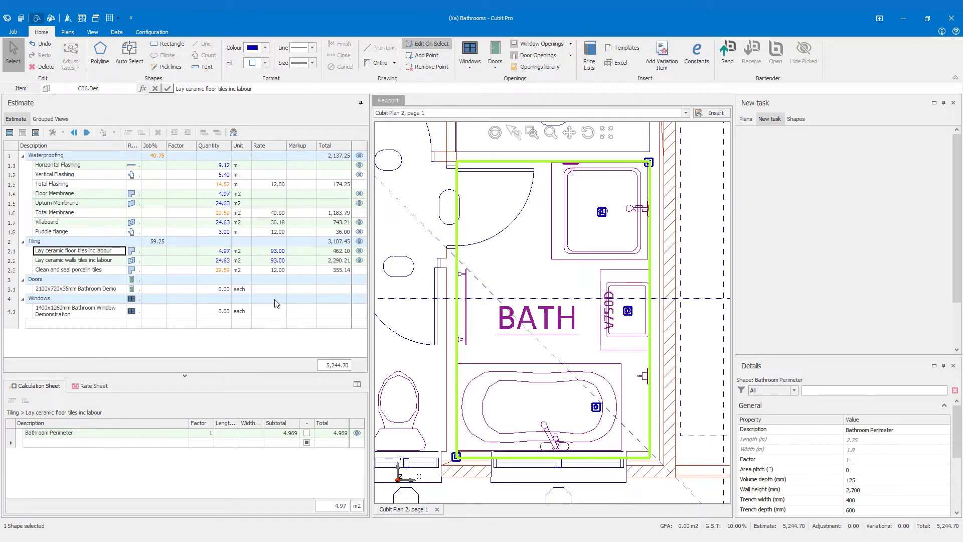
Check the Clean and seal quantity formula, and deduct a rectangle described as Shower over the shower base from the ceramic floor tiles item.
left_click(51, 272)
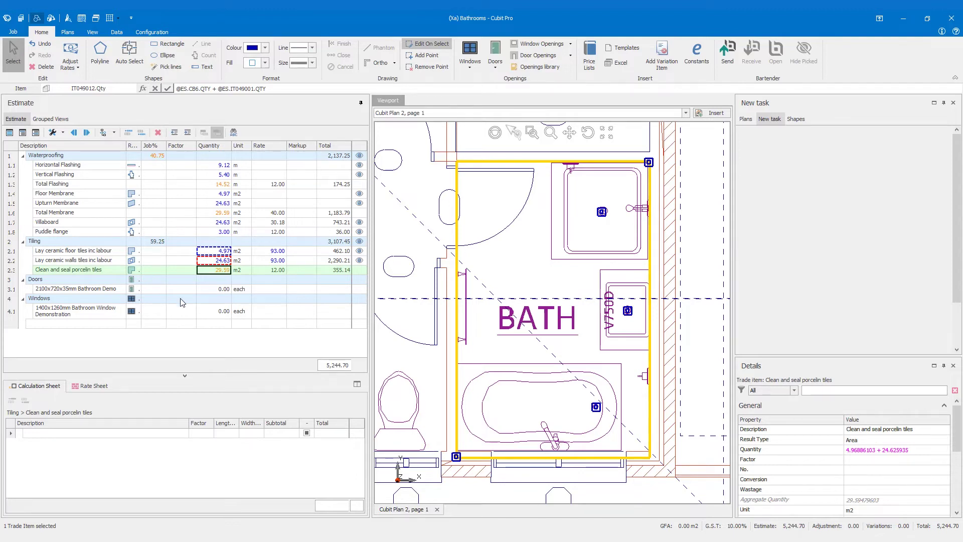
left_click(69, 254)
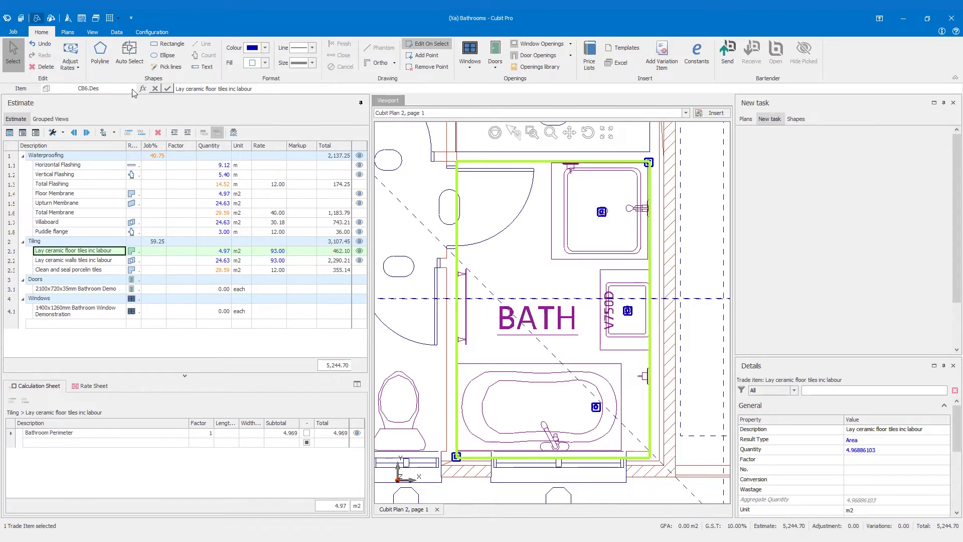
left_click(168, 46)
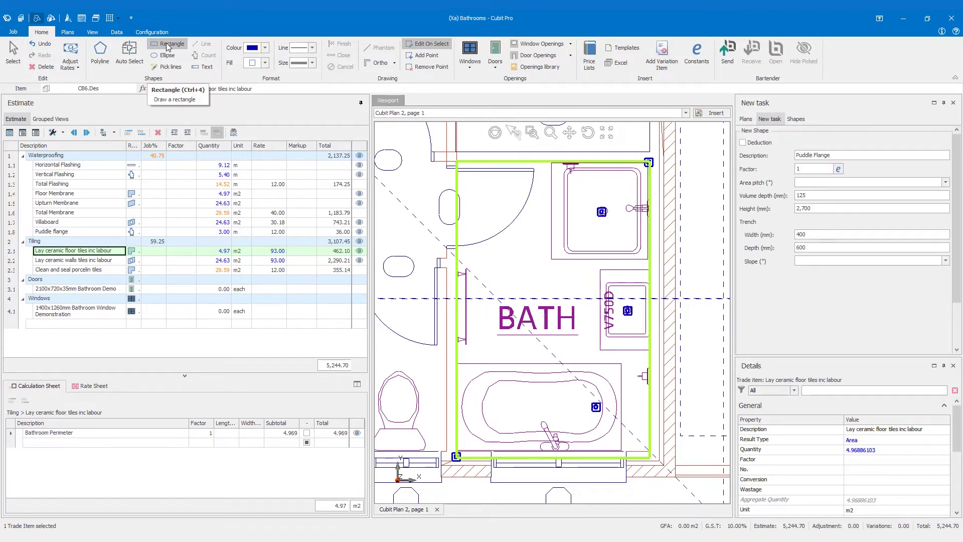
left_click(745, 144)
left_click_drag(839, 155, 743, 158)
type("Shower")
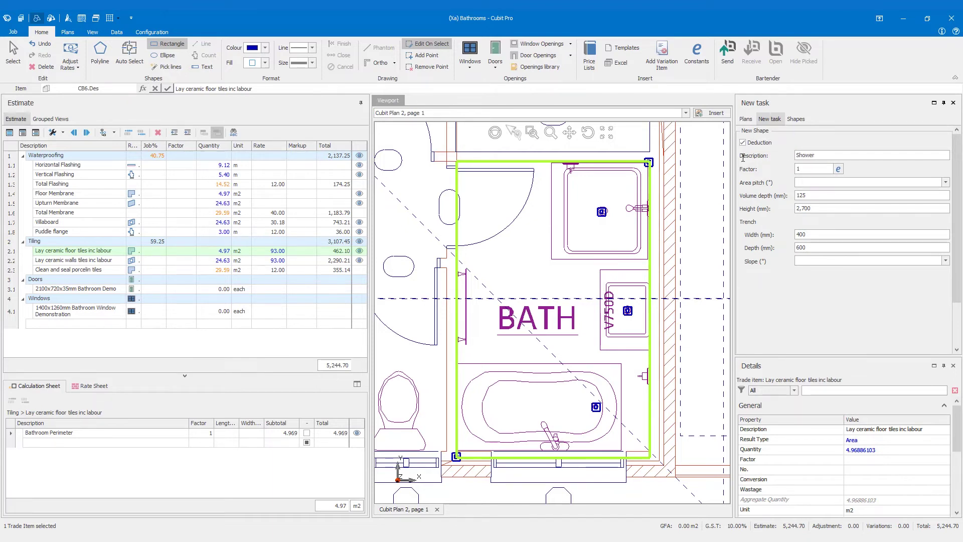
left_click(566, 254)
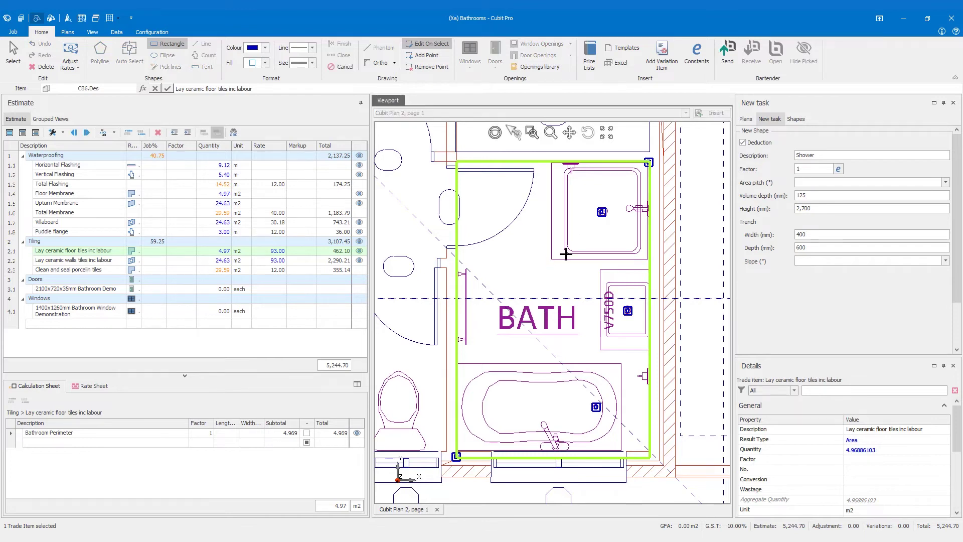
left_click(649, 162)
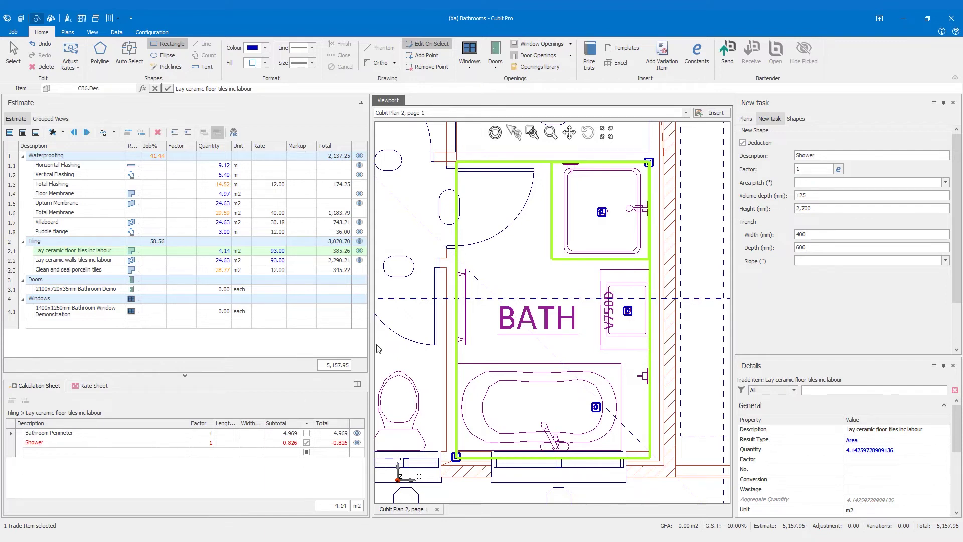
Deduct a rectangle described as Bath over the bathtub surround from the ceramic floor tiles item.
double_click(832, 154)
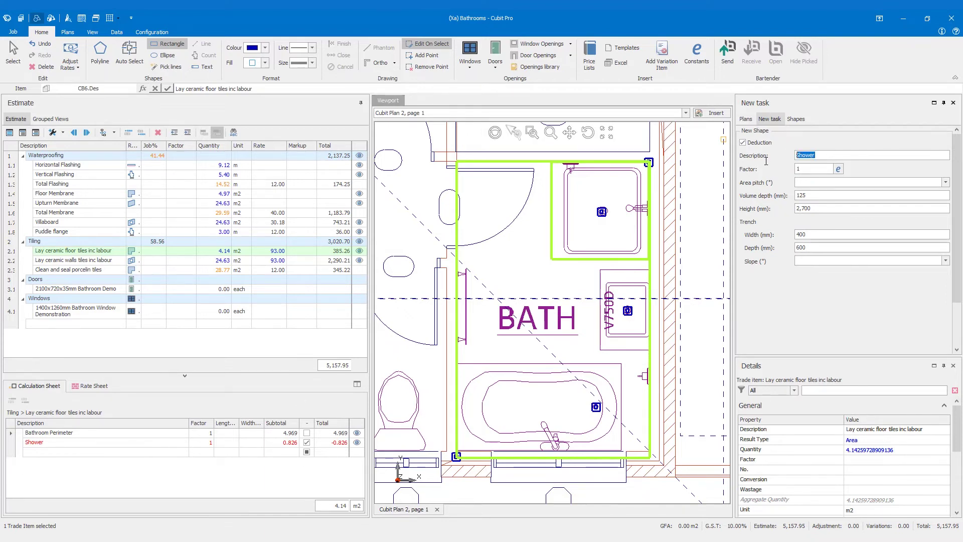
type("Bath")
left_click(619, 362)
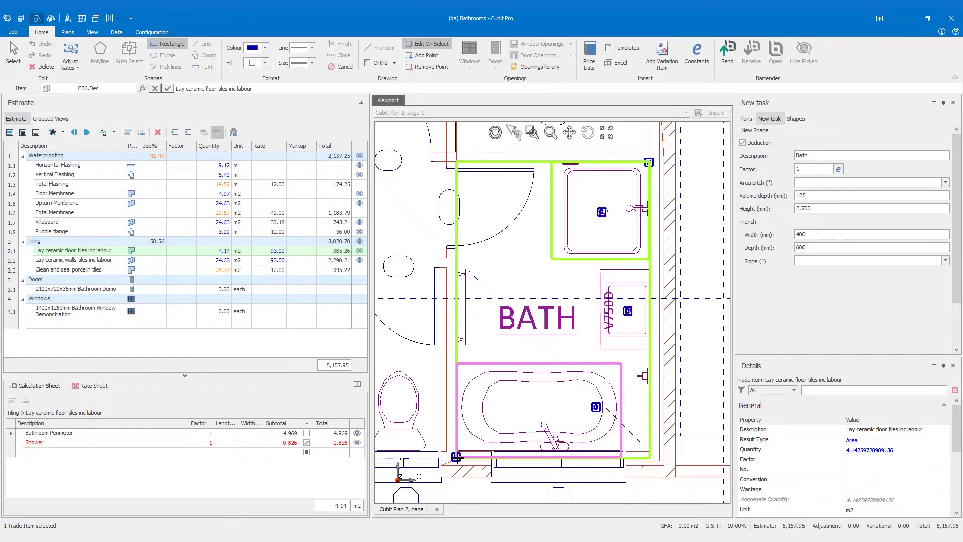
left_click(456, 457)
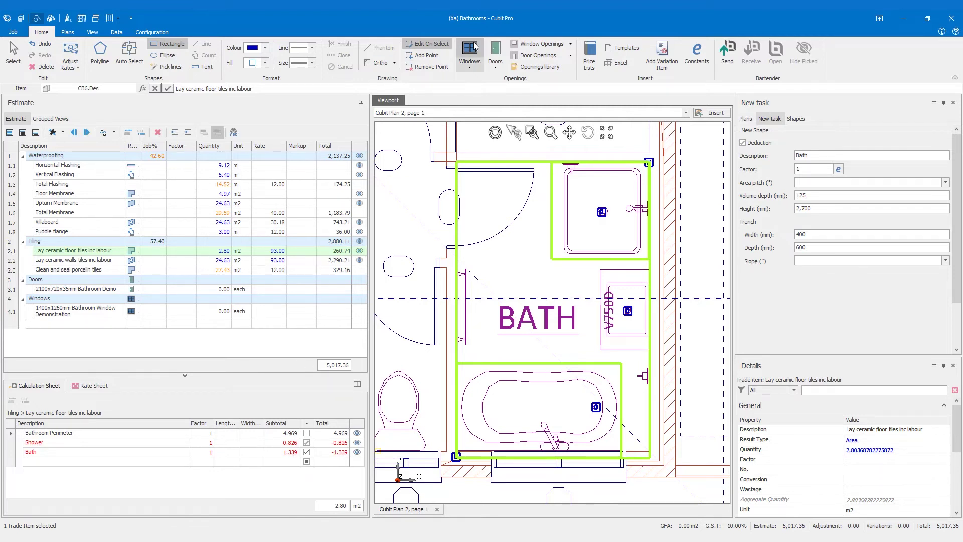
Place the 2100x720x35mm Bathroom Demo door and 1400x1260mm Bathroom Demo window on the bathroom walls, and check the Villaboard and wall tiles deductions.
left_click(496, 66)
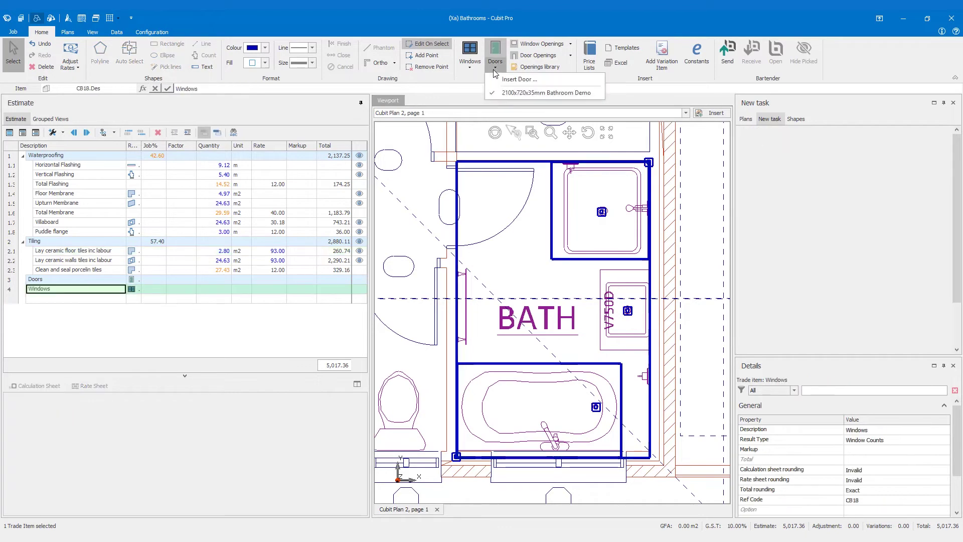
left_click(507, 92)
left_click(459, 211)
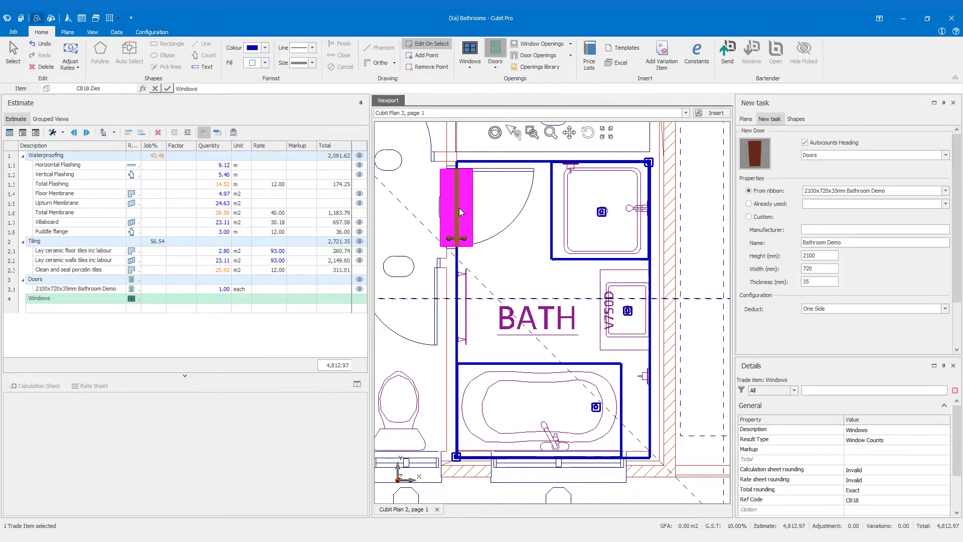
left_click(471, 69)
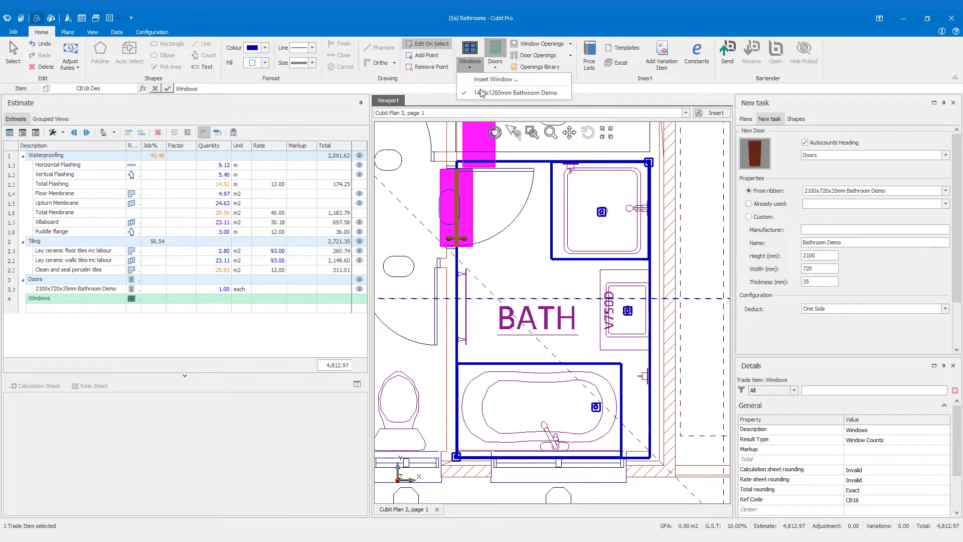
left_click(507, 94)
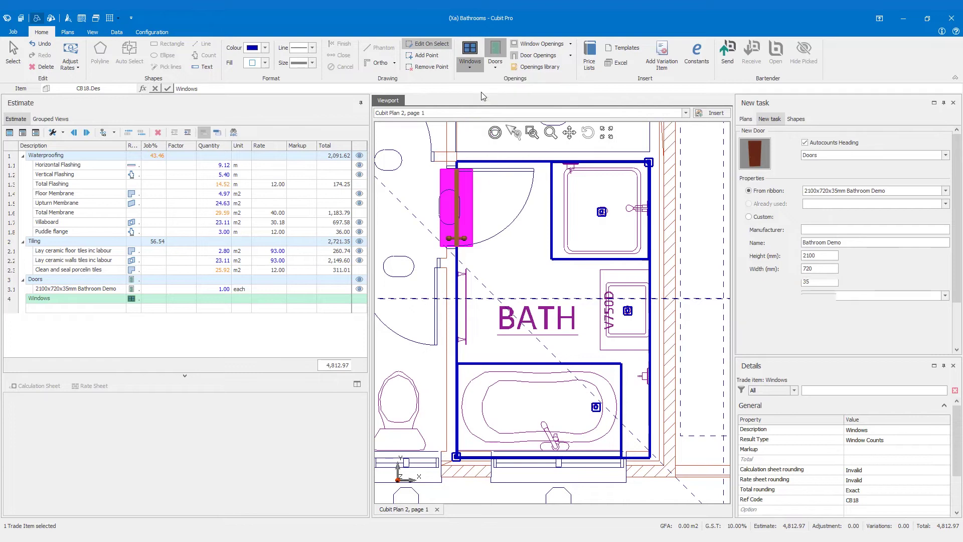
left_click(559, 458)
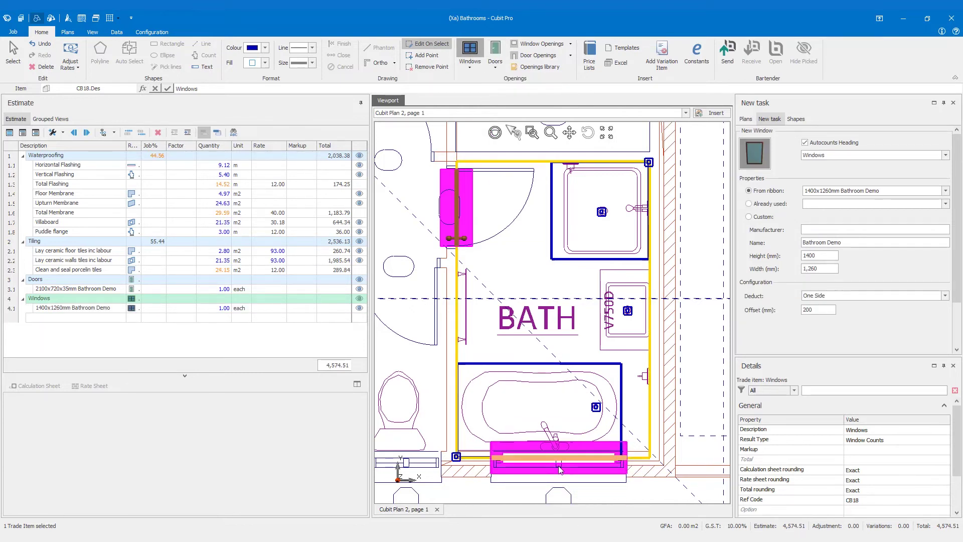
left_click(223, 222)
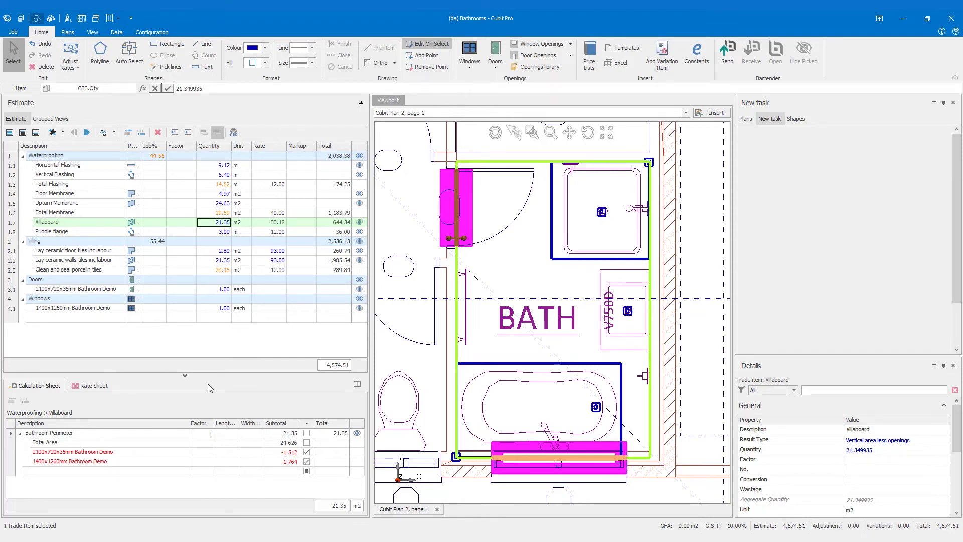
left_click(218, 261)
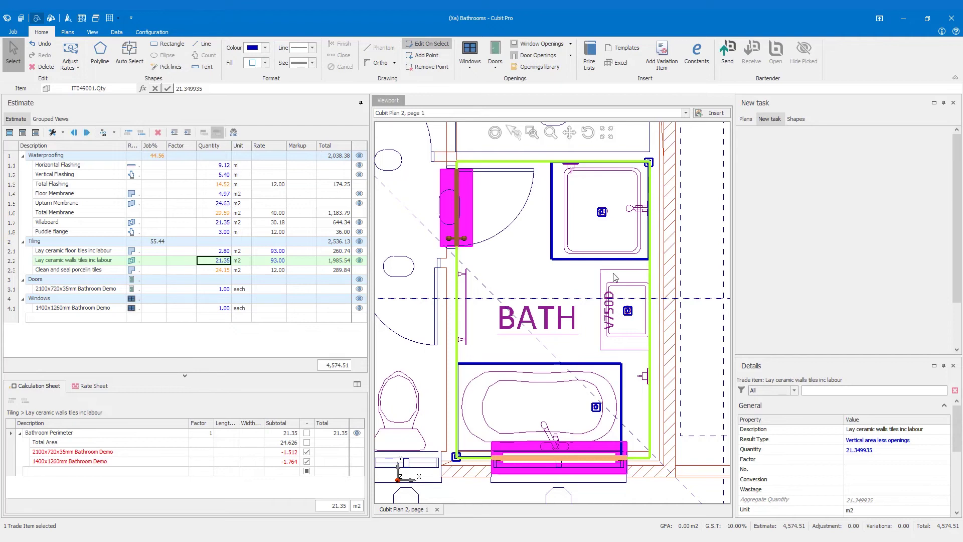
Delete all shapes from Bath through Windows on Cubit Plan 2, page 1, and hide the Outlines : 0.28pt : Purple layer.
left_click(796, 118)
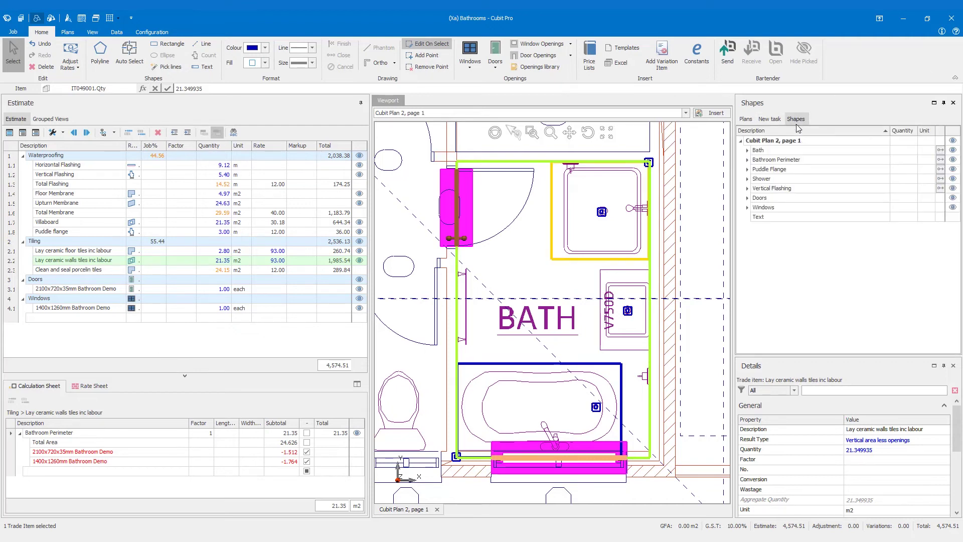
left_click(769, 151)
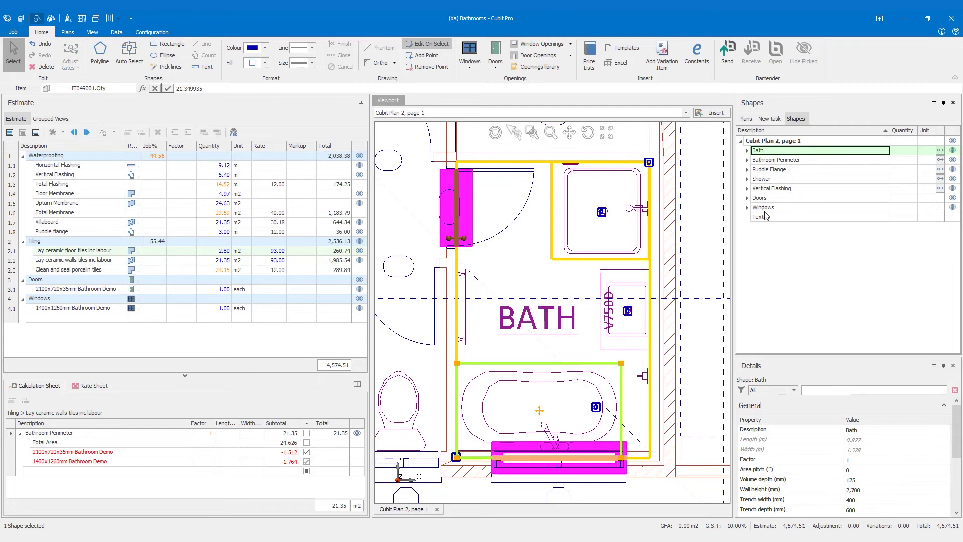
left_click(768, 208, "shift")
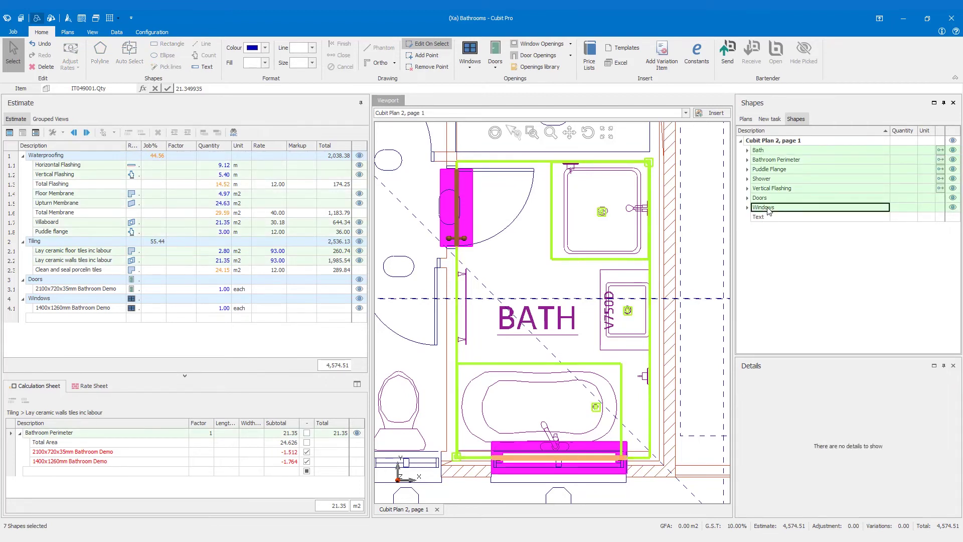
key("Delete")
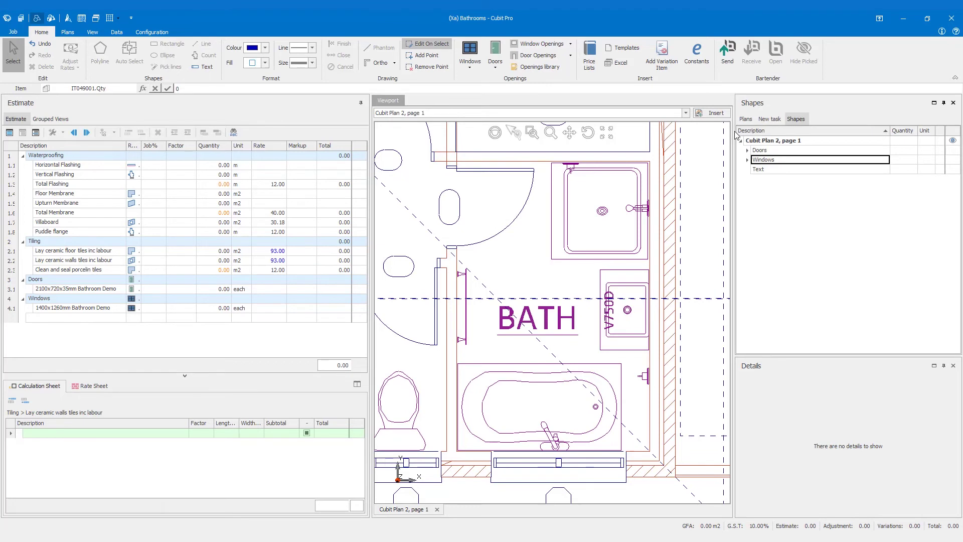
left_click(751, 121)
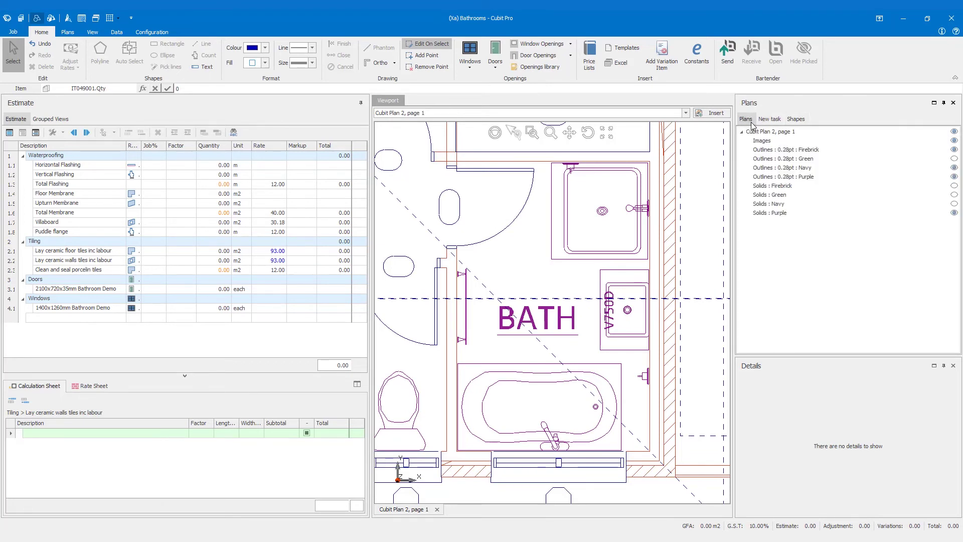
left_click(954, 177)
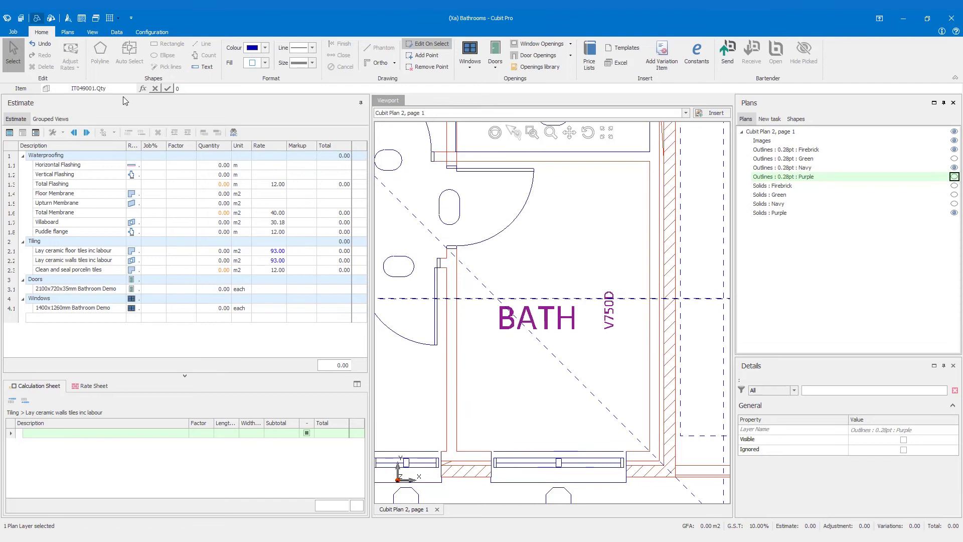
Auto-select the bathroom outline as Bathroom Perimeter for Horizontal Flashing, Floor Membrane, Upturn Membrane, Villaboard and both ceramic tile items together.
left_click(59, 167)
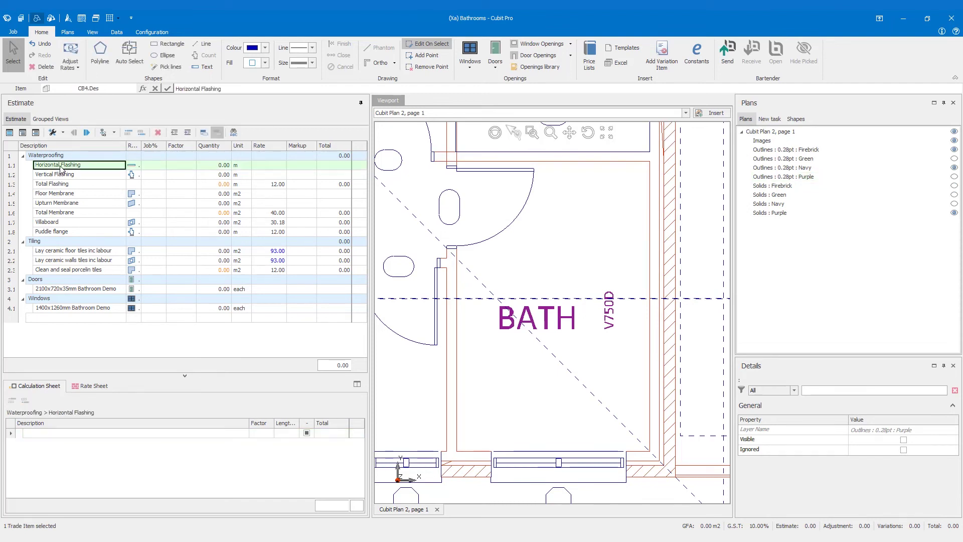
left_click(87, 196, "ctrl")
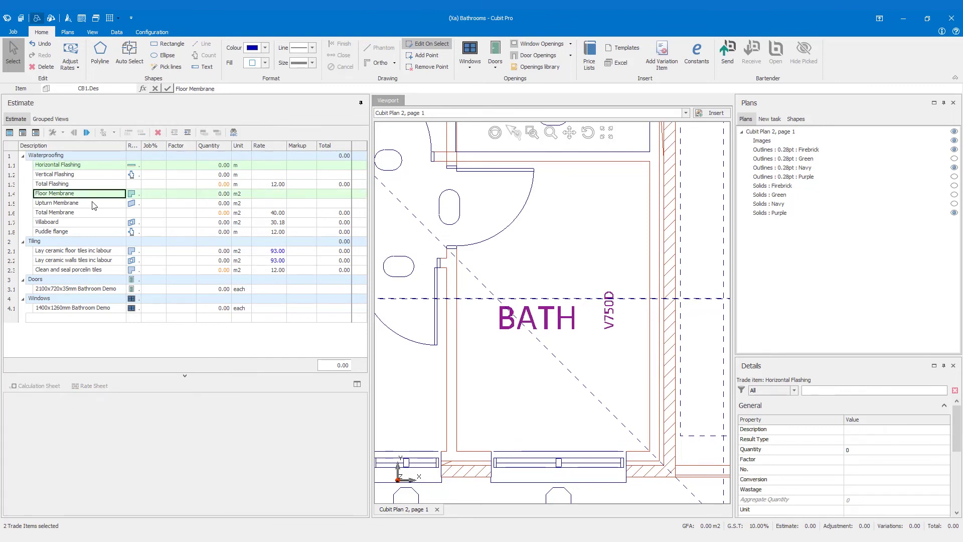
left_click(95, 203, "ctrl")
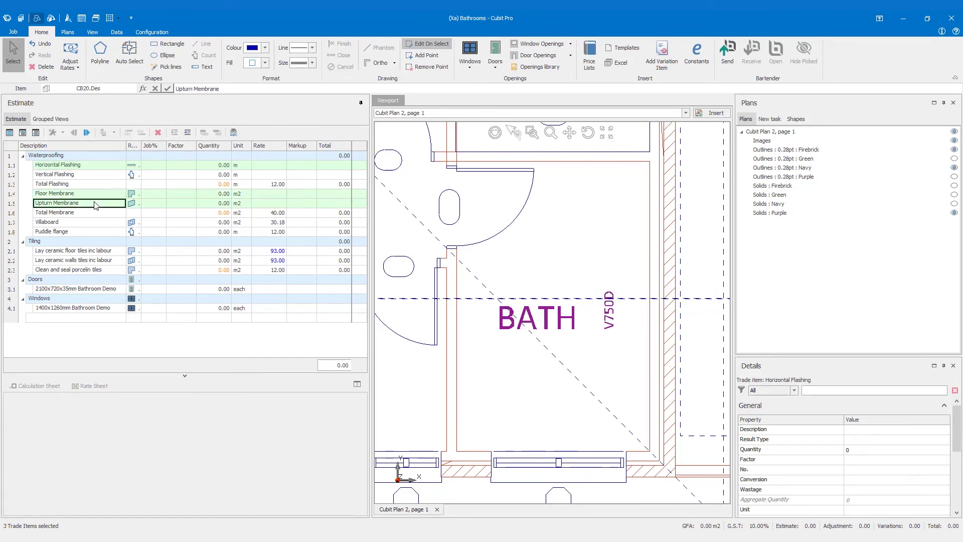
left_click(73, 224, "ctrl")
left_click(72, 253, "ctrl")
left_click(110, 261, "ctrl")
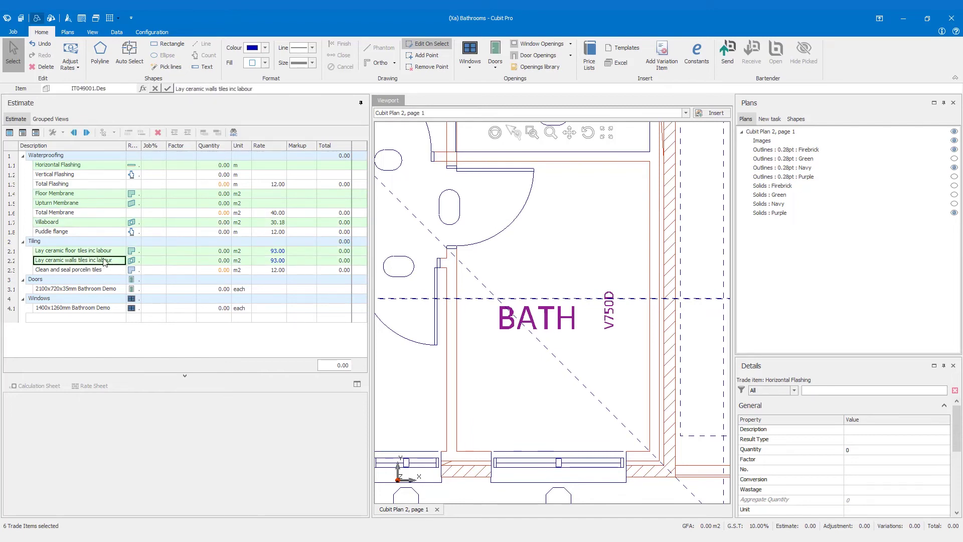
left_click(126, 66)
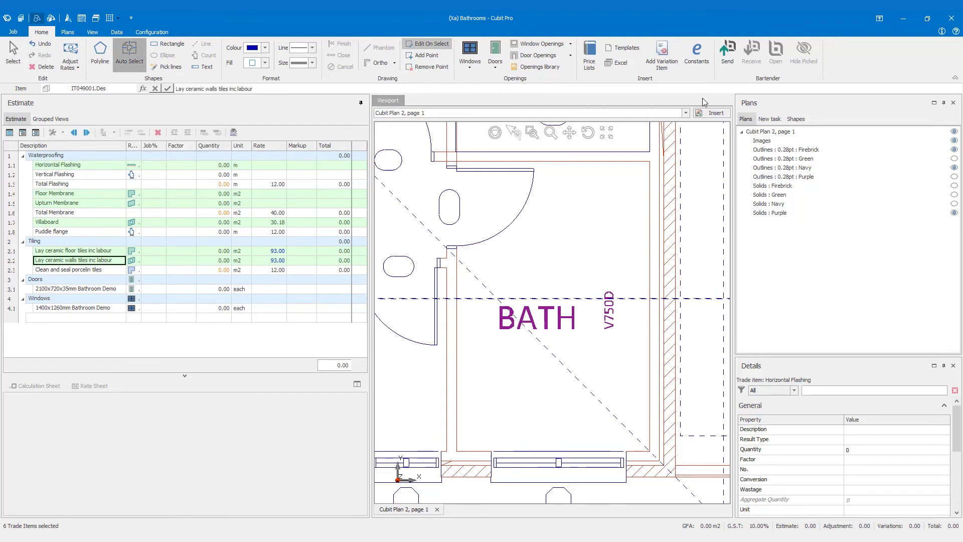
left_click(771, 119)
left_click_drag(815, 156, 742, 150)
type("Bathroom")
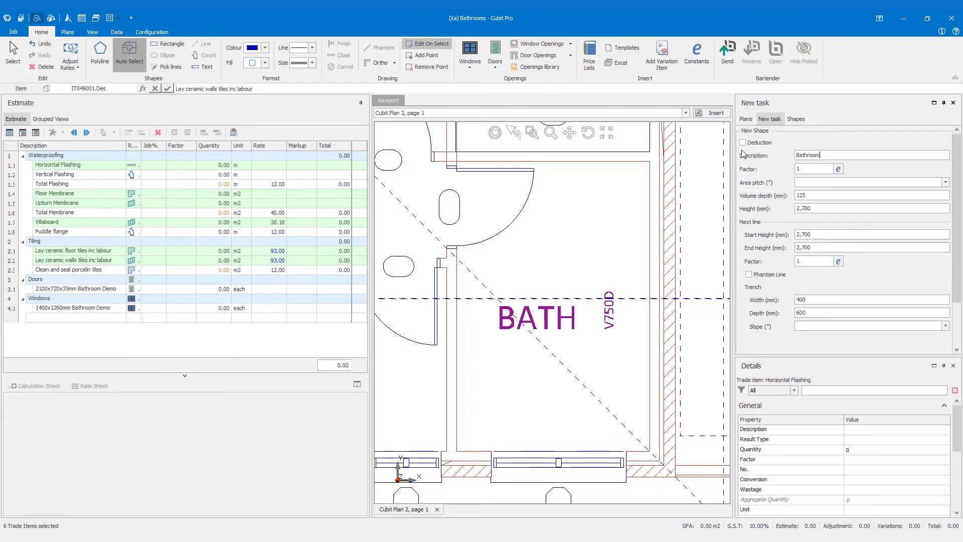
type(" Perimeter")
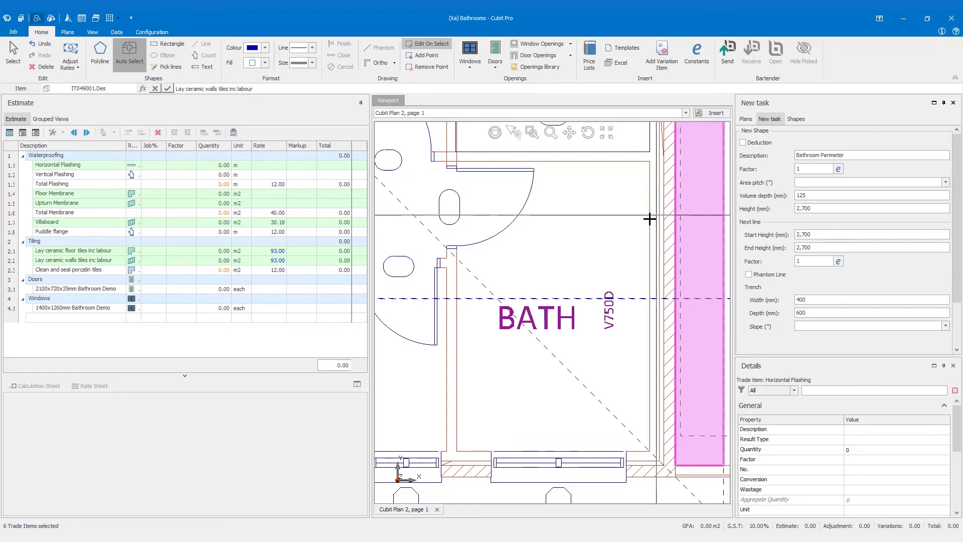
left_click(588, 282)
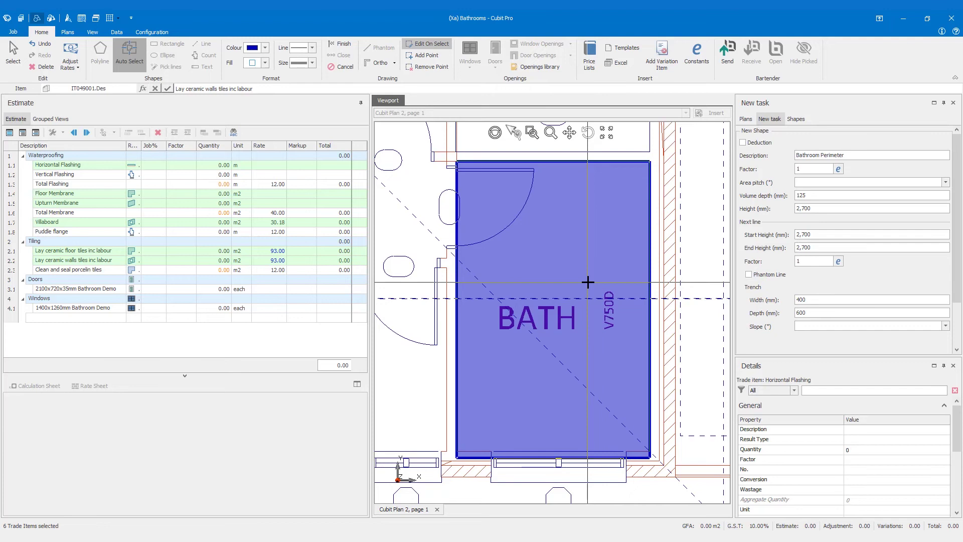
key("Return")
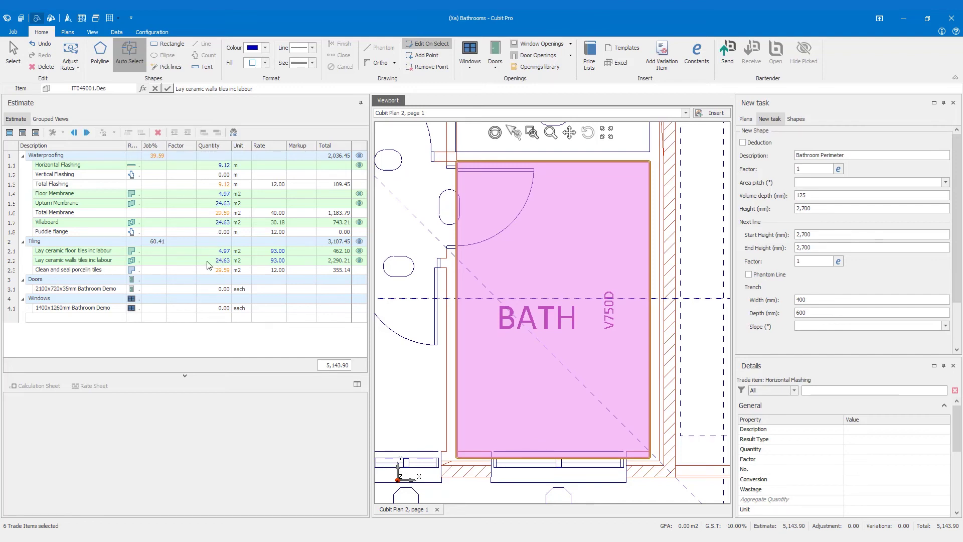
Count two opposite bathroom corners for Vertical Flashing, described as Vertical Flashing with factor 2.7, and show the Outlines : 0.28pt : Purple layer again.
left_click(73, 177)
left_click_drag(847, 155, 762, 152)
type("Ver")
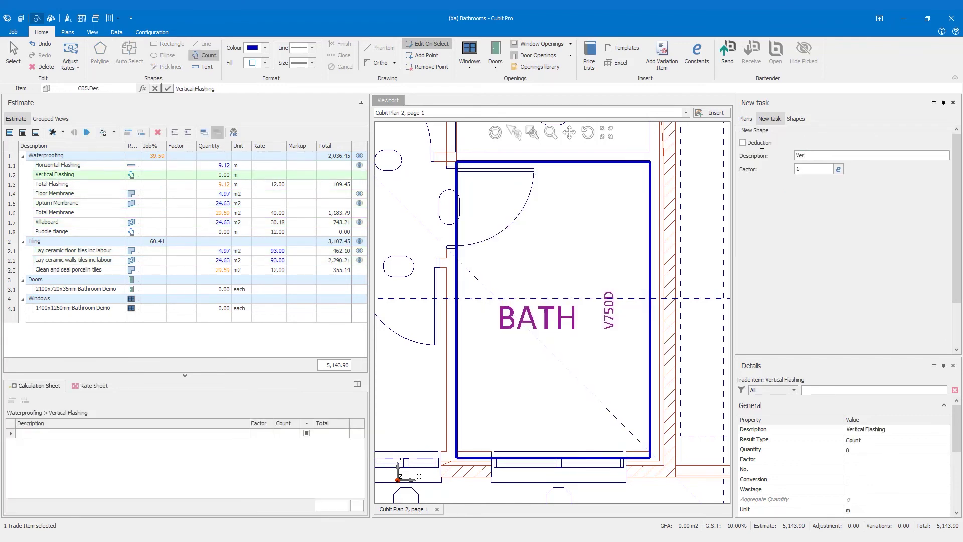
type("tical Flashing")
left_click(793, 172)
type("2.7")
left_click(649, 161)
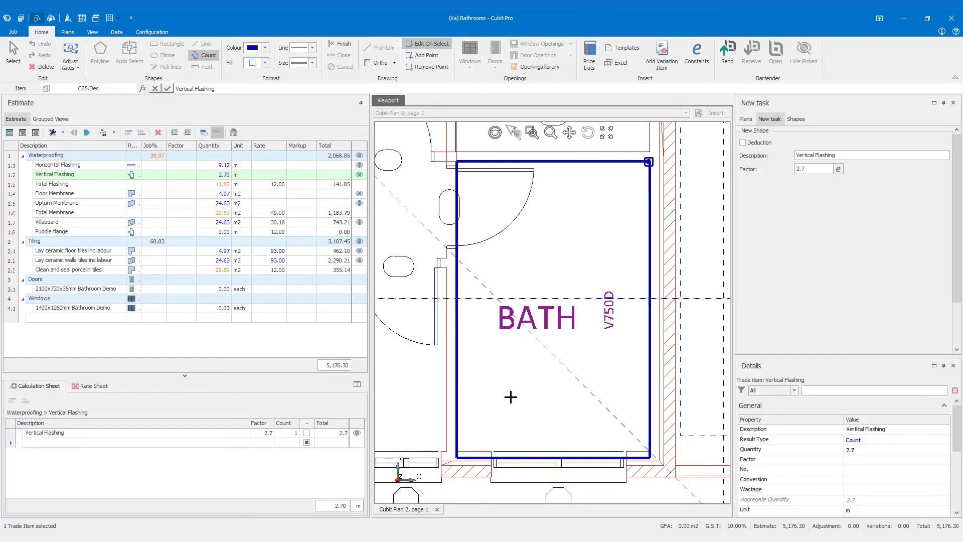
left_click(456, 457)
left_click(747, 119)
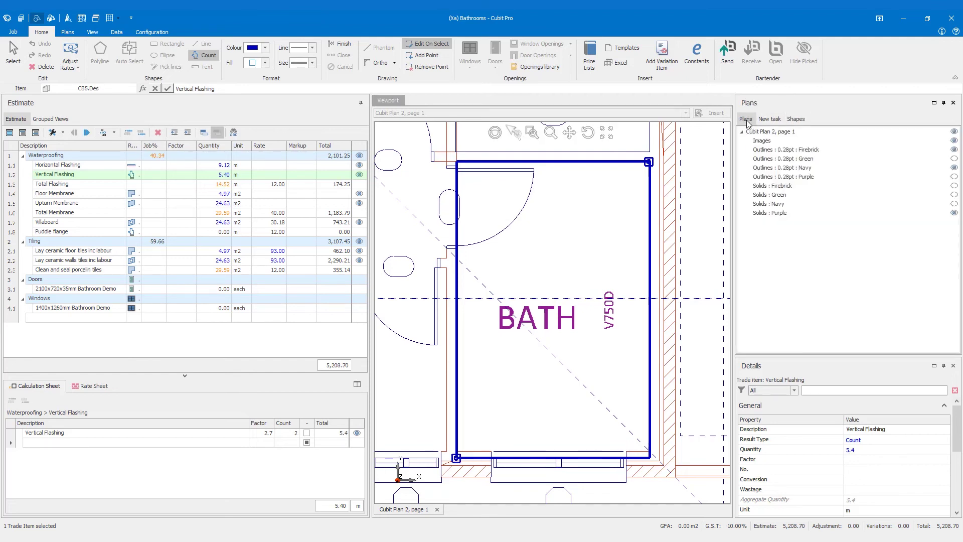
left_click(954, 176)
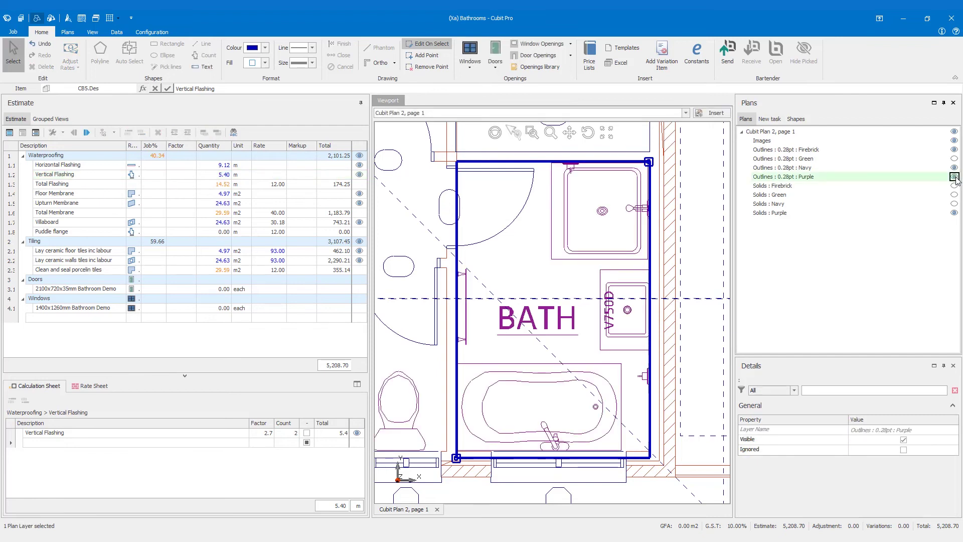
Count the shower, basin and bath drains for the Puddle flange item, described as Puddle Flanges with factor 1.
left_click(82, 232)
left_click(769, 119)
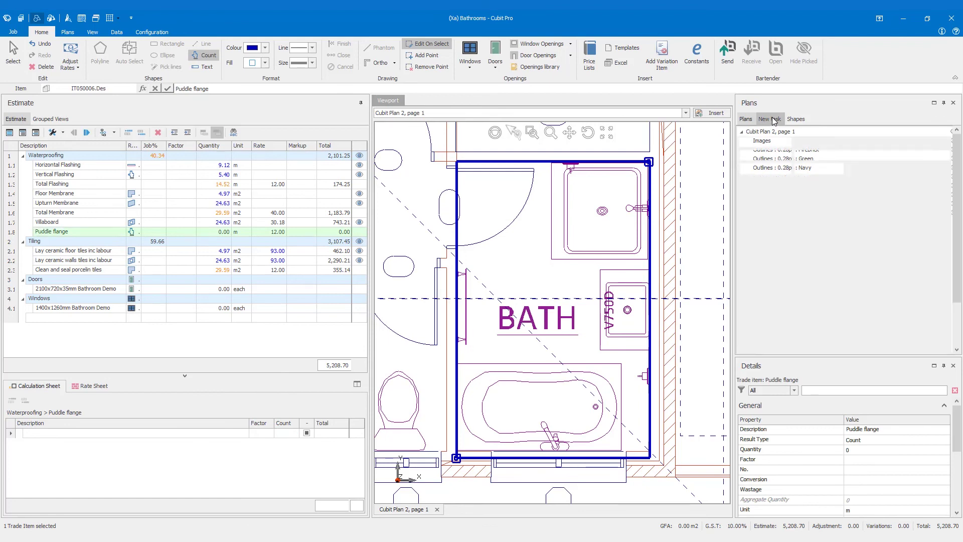
left_click_drag(848, 156, 696, 136)
type("Puddle Flanges")
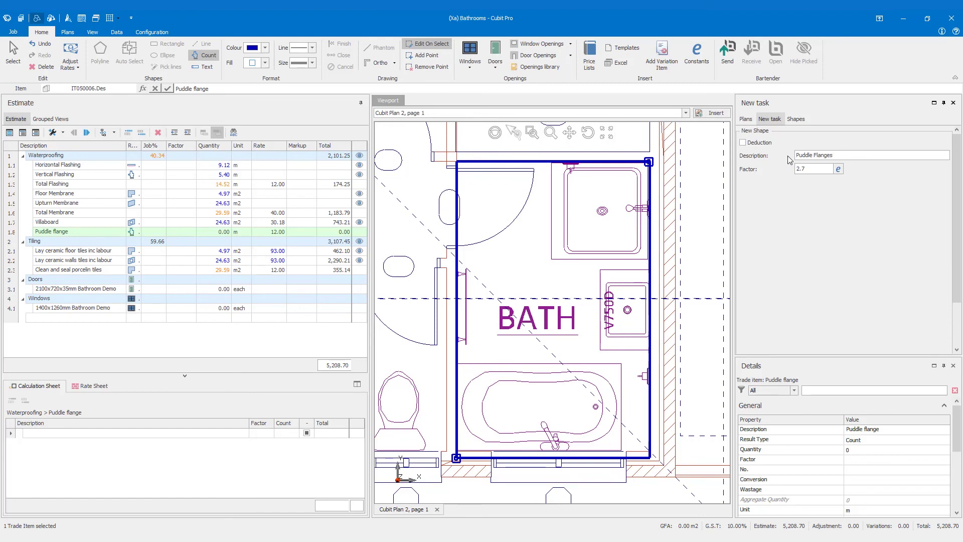
left_click(816, 169)
key("BackSpace")
key("BackSpace")
type("1")
left_click(602, 211)
left_click(627, 309)
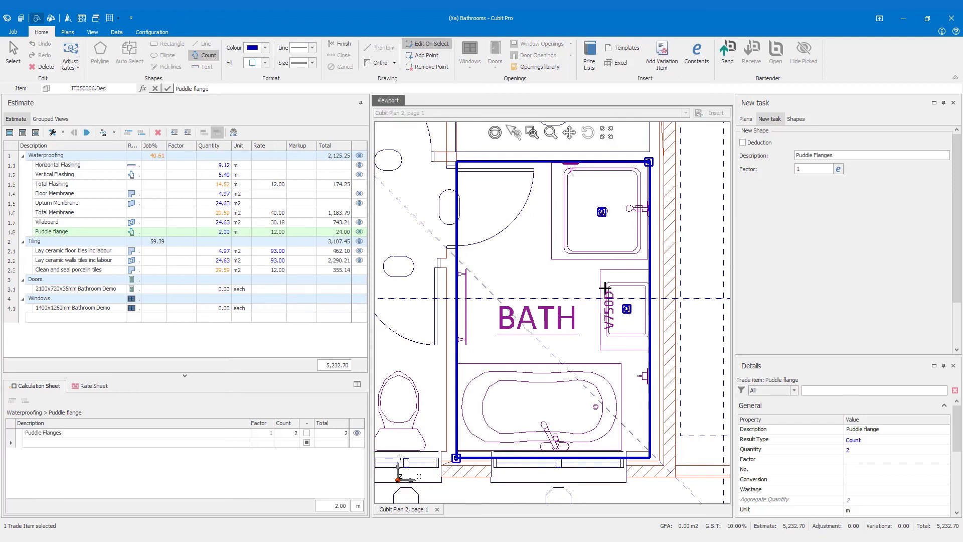
left_click(595, 409)
Auto-select the bath outline as a deduction described as Bath for the ceramic floor tiles item.
left_click(65, 251)
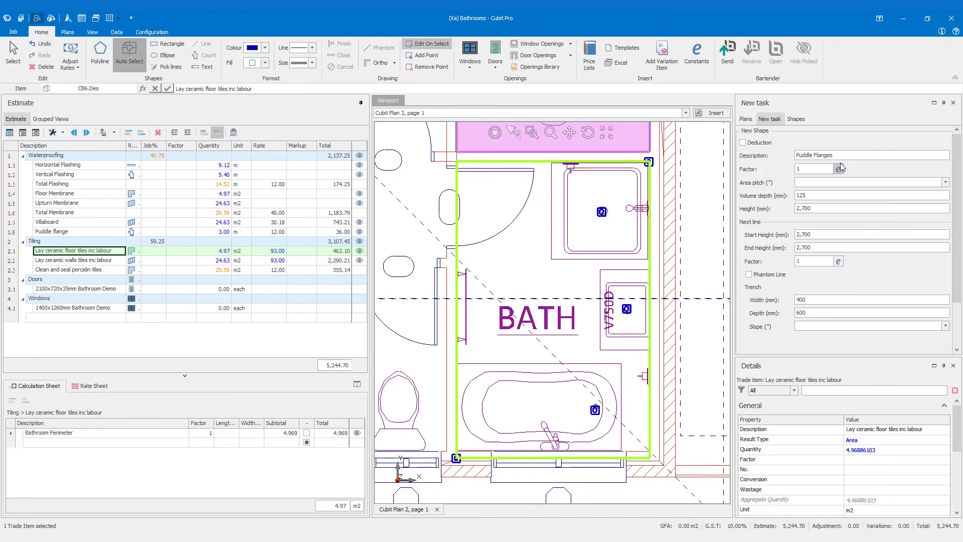
left_click_drag(841, 156, 751, 142)
type("S")
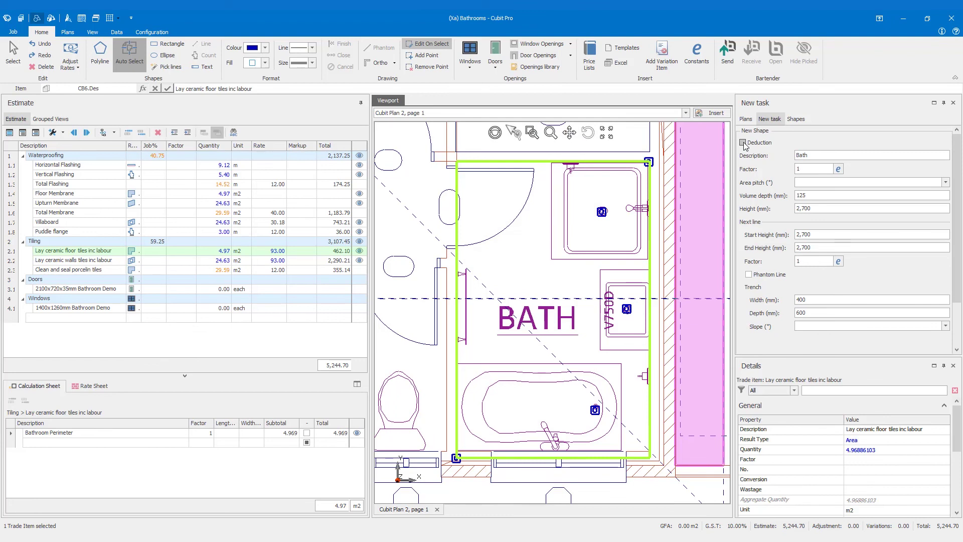
left_click(743, 143)
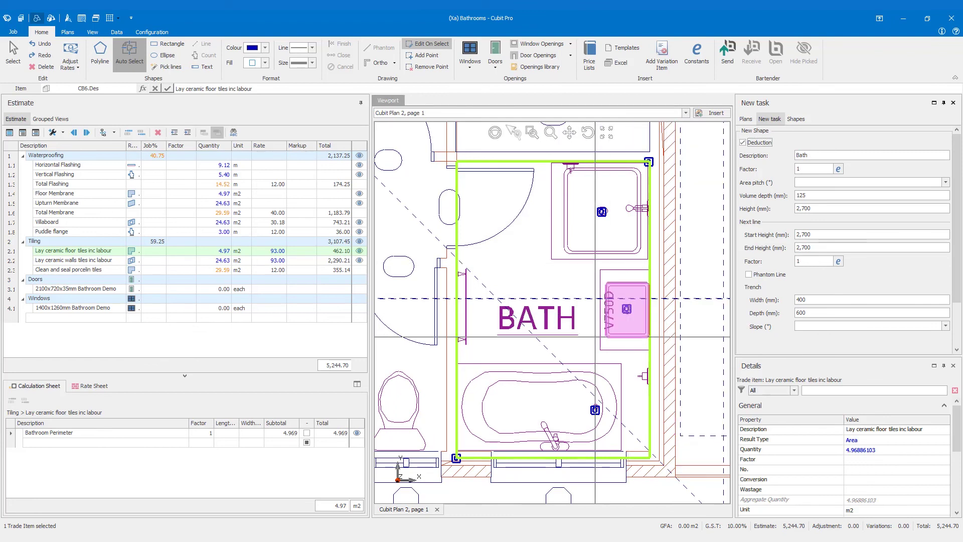
left_click(565, 377)
right_click(565, 377)
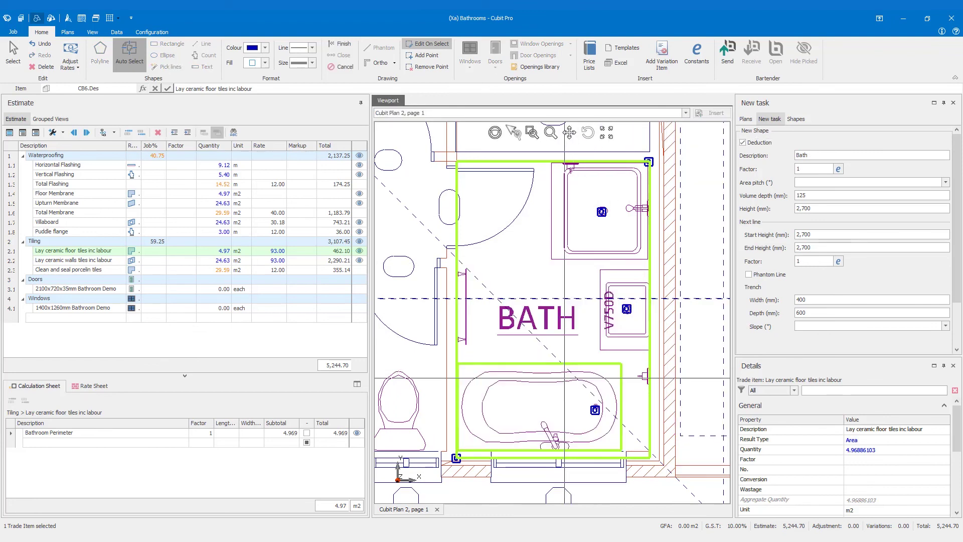
Auto-select the shower outline as a deduction described as Shower for the ceramic floor tiles item.
left_click_drag(873, 154, 745, 153)
type("Shower")
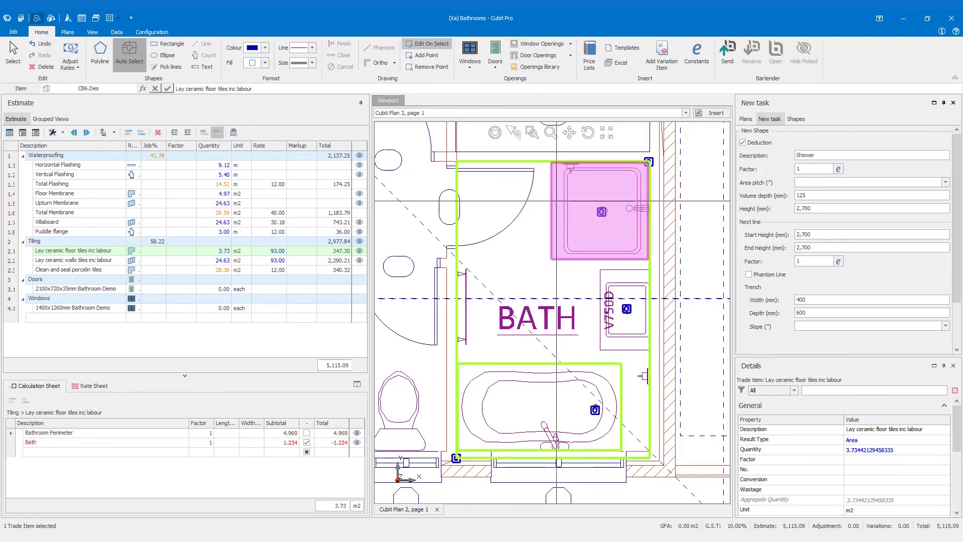
left_click(566, 203)
right_click(567, 204)
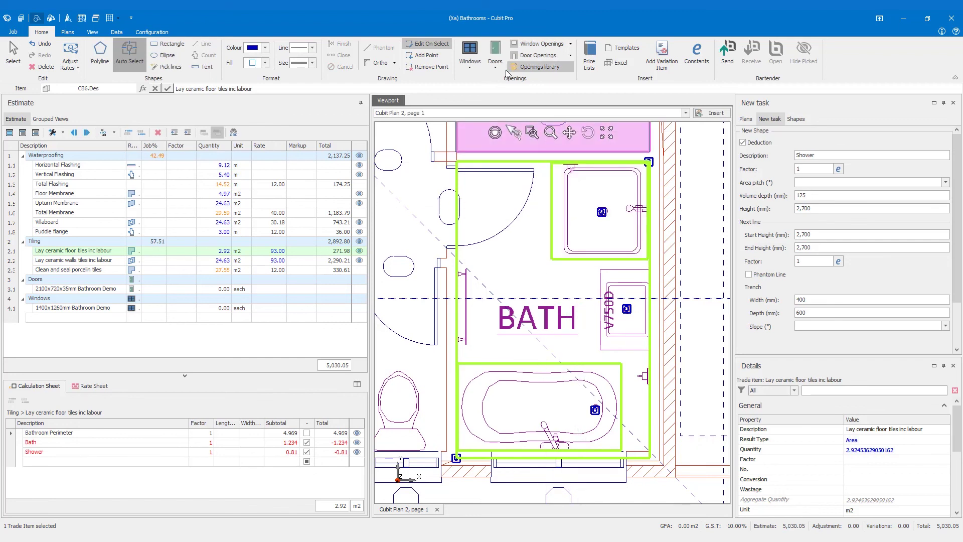
Place the 2100x720x35mm Bathroom Demo door at the bathroom doorway and the 1400x1260mm Bathroom Demo window on the wall beside the bath.
left_click(495, 61)
left_click(508, 93)
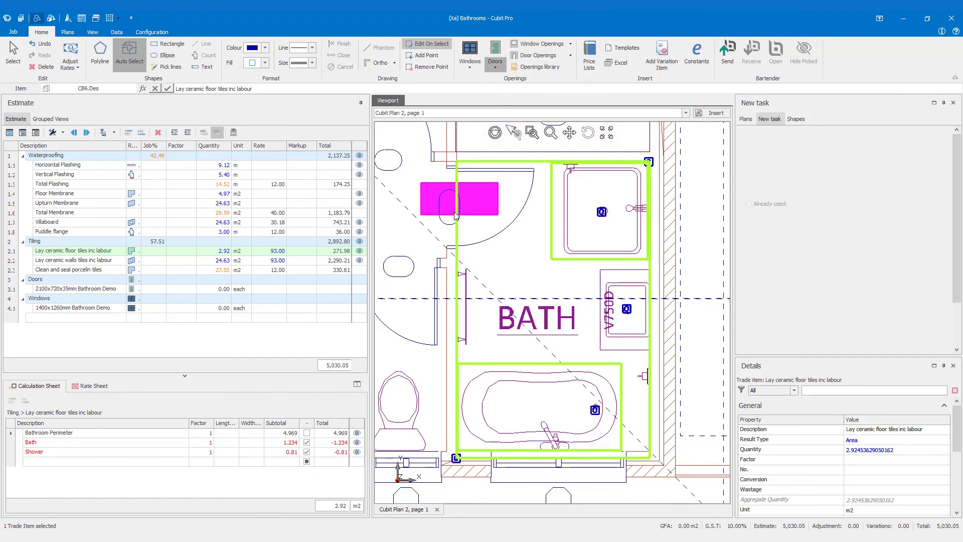
left_click(456, 211)
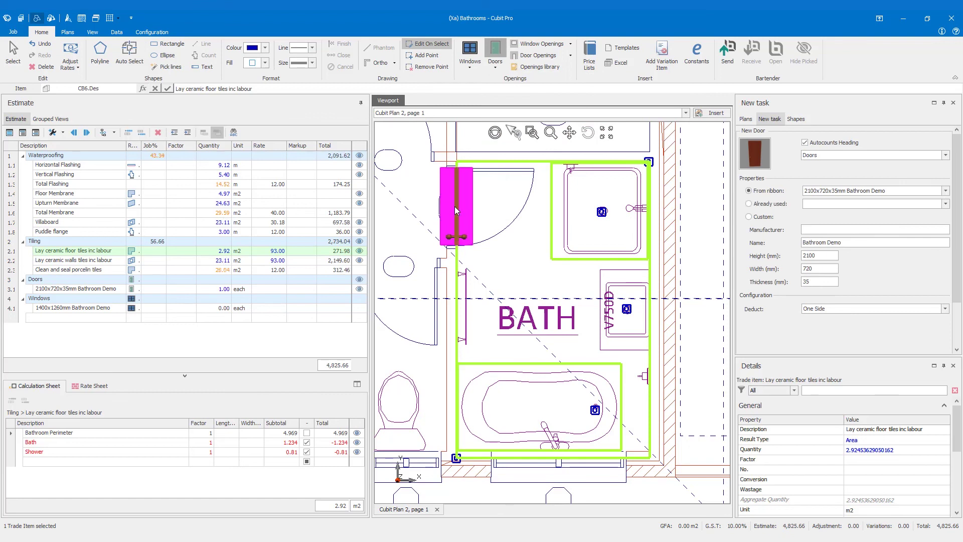
left_click(470, 61)
left_click(507, 93)
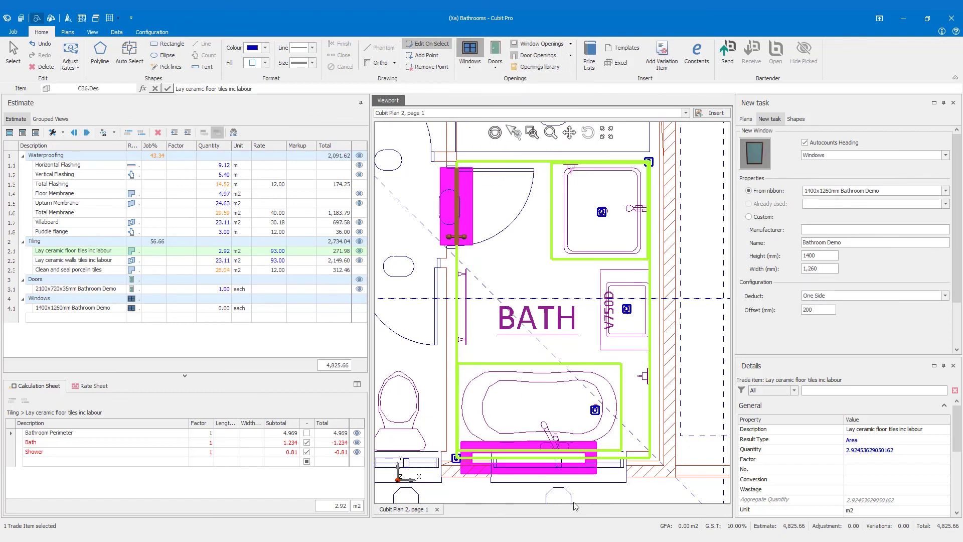
left_click(561, 463)
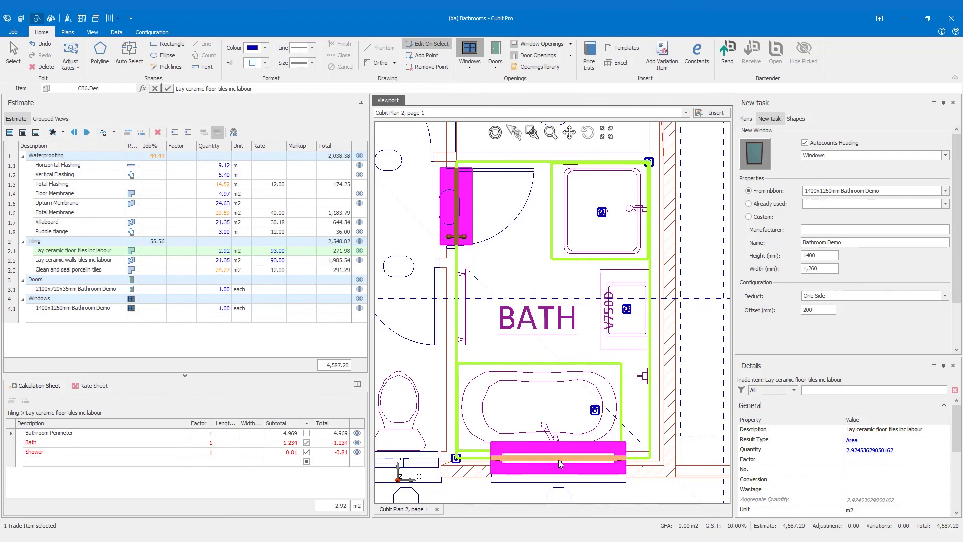